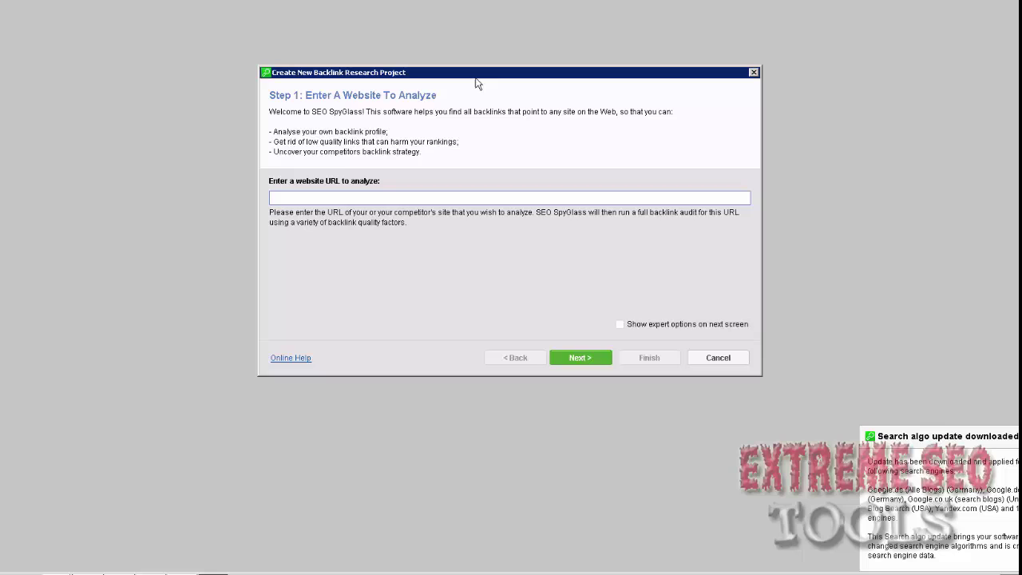
pyautogui.moveTo(475, 79); pyautogui.dragTo(471, 83)
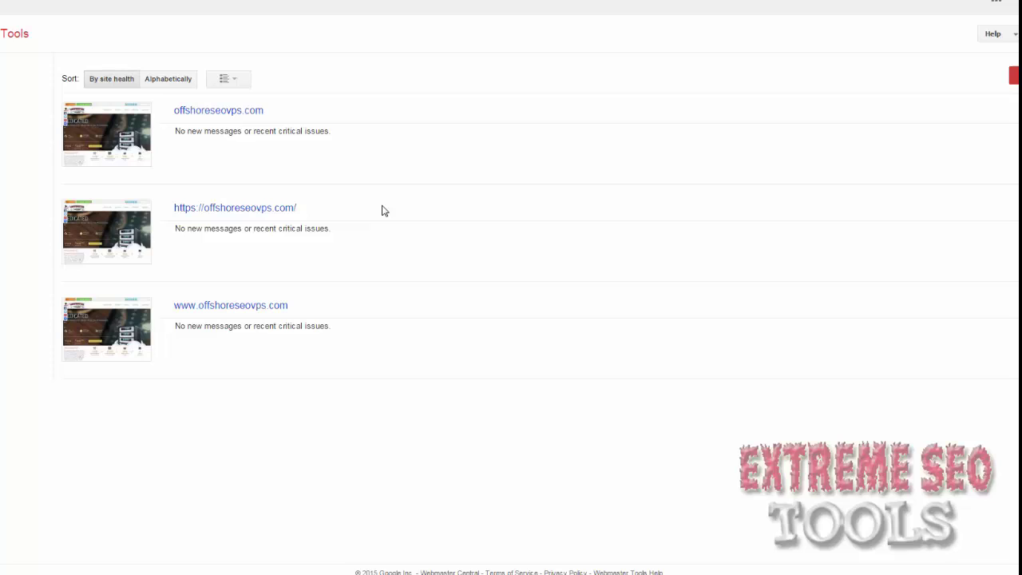
pyautogui.click(185, 214)
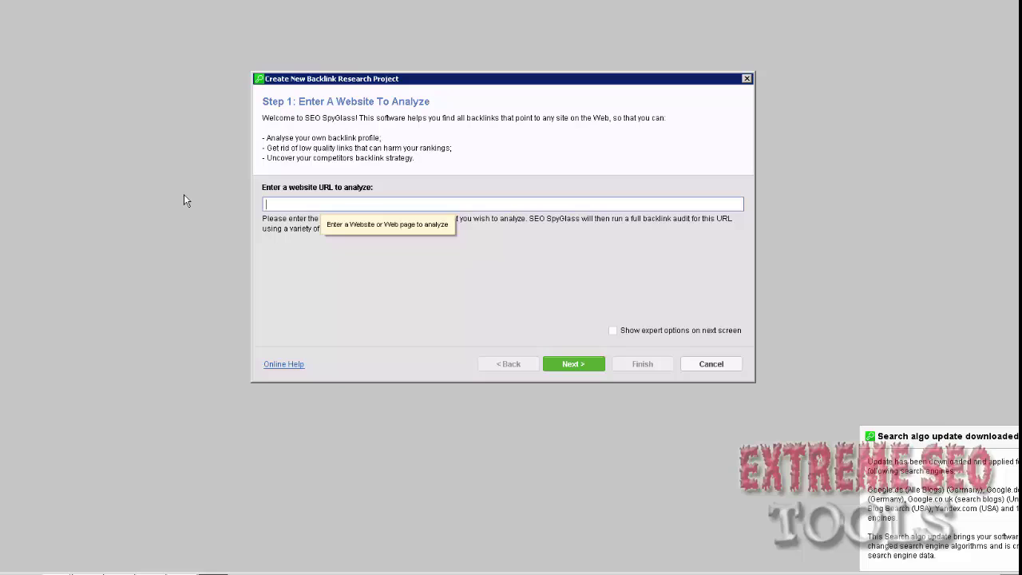
pyautogui.write('https://')
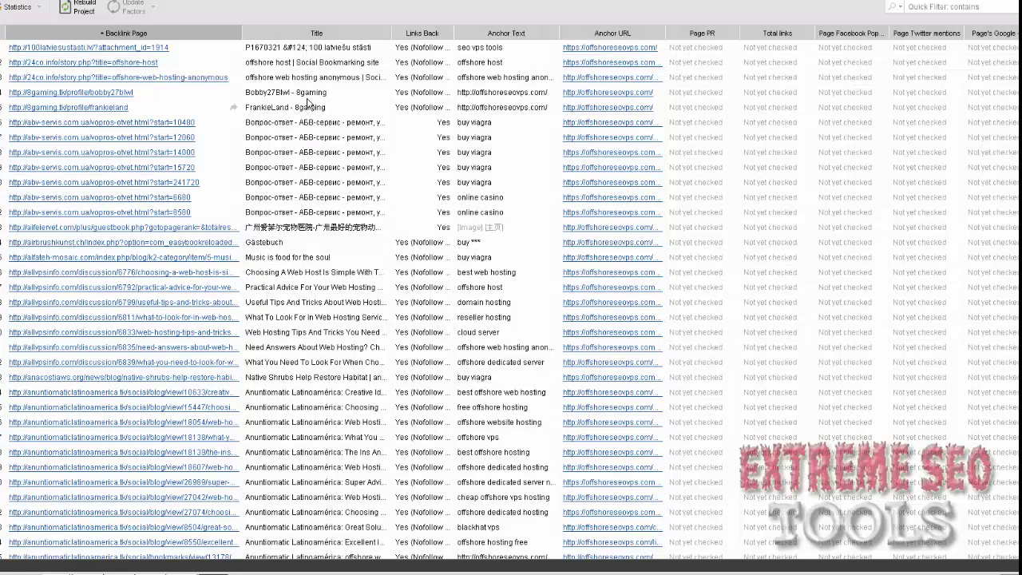
# Select all backlinks in the project list
pyautogui.click(311, 97)
pyautogui.rightClick(311, 96)
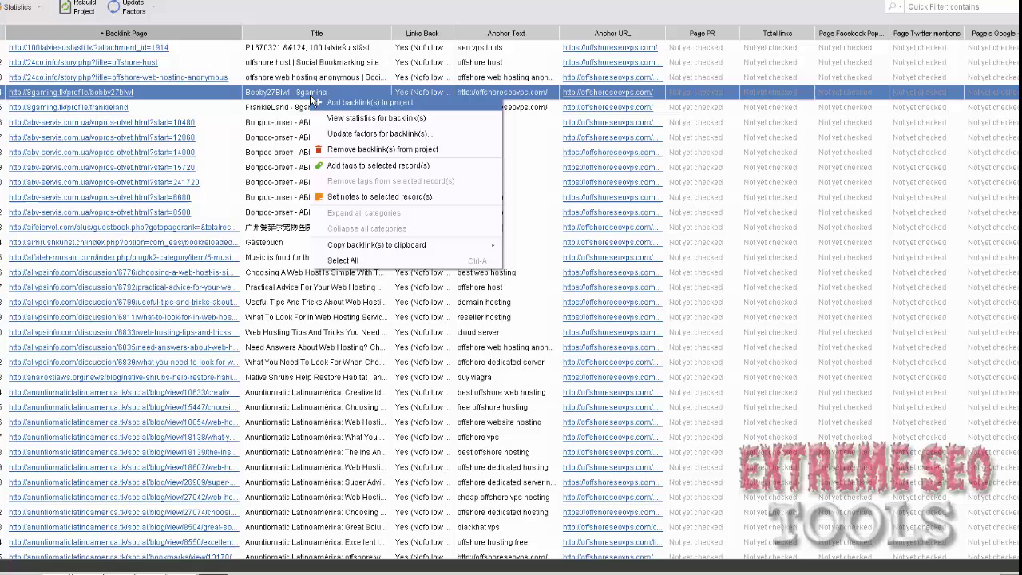
pyautogui.press('Return')
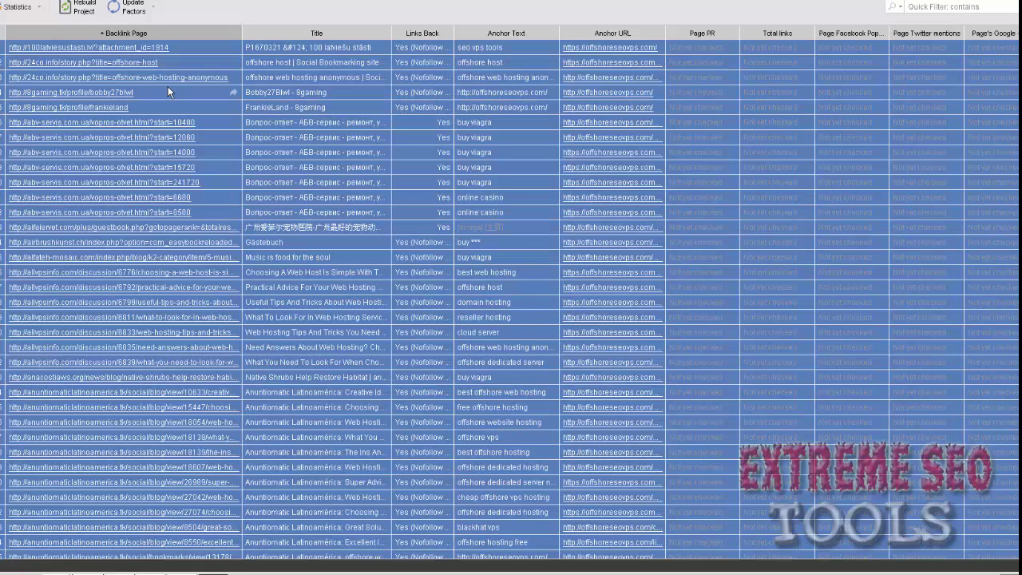
# Rebuild the entire backlink research project using the preselected backlink sources and start collecting the backlink data
pyautogui.click(83, 11)
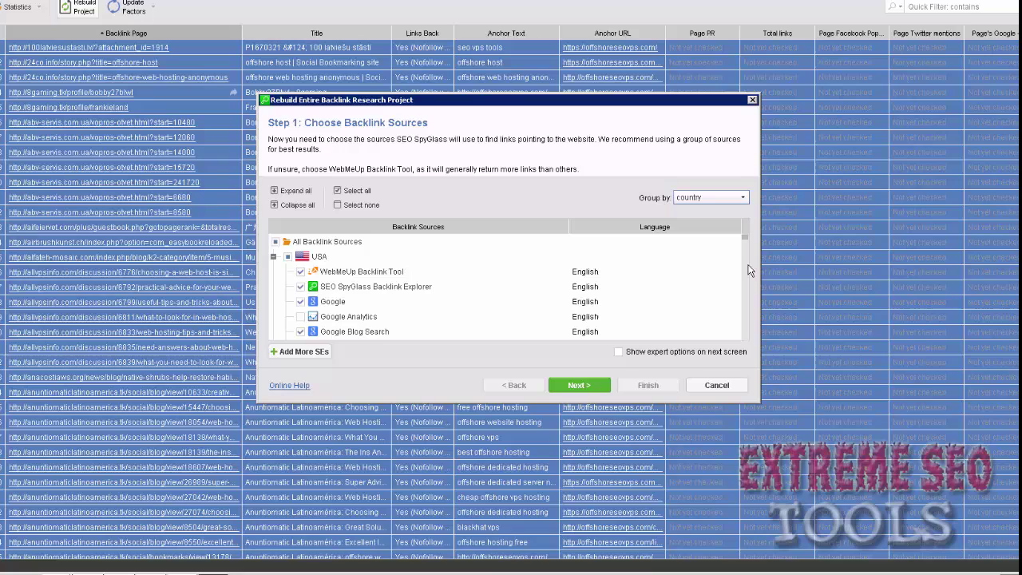
pyautogui.scroll(-5, 745, 252)
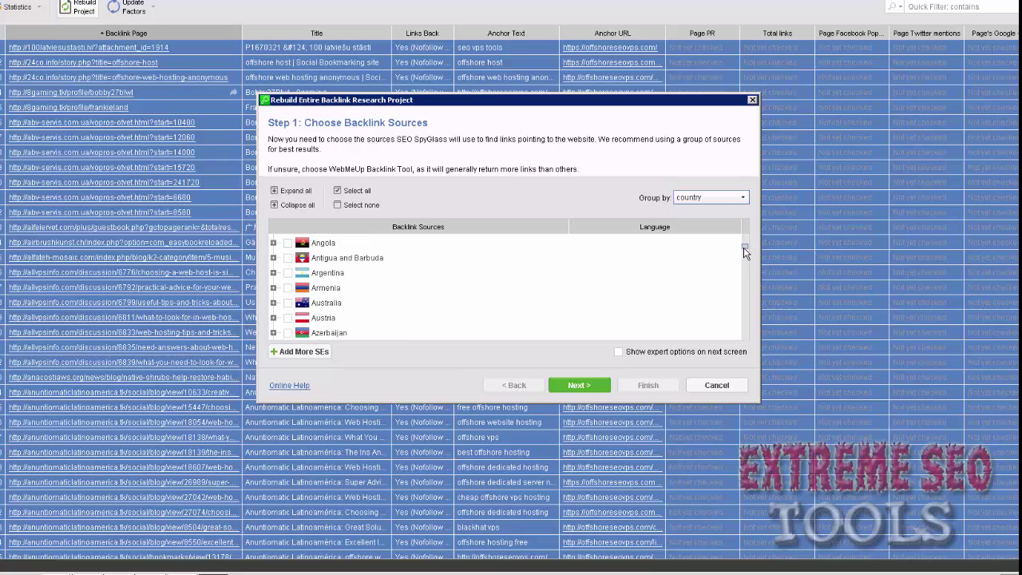
pyautogui.scroll(5, 744, 247)
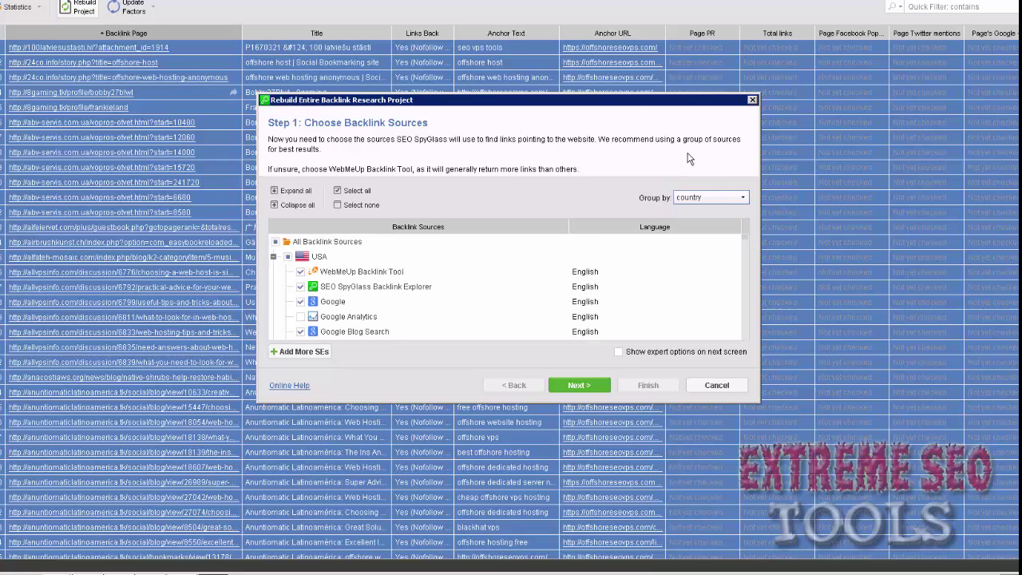
pyautogui.moveTo(614, 114); pyautogui.dragTo(612, 120)
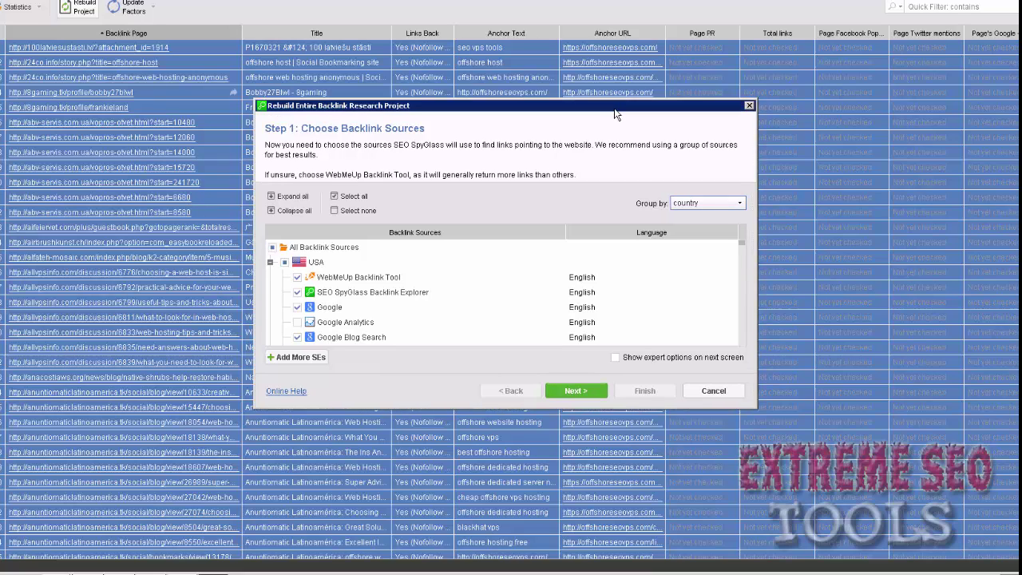
pyautogui.click(589, 392)
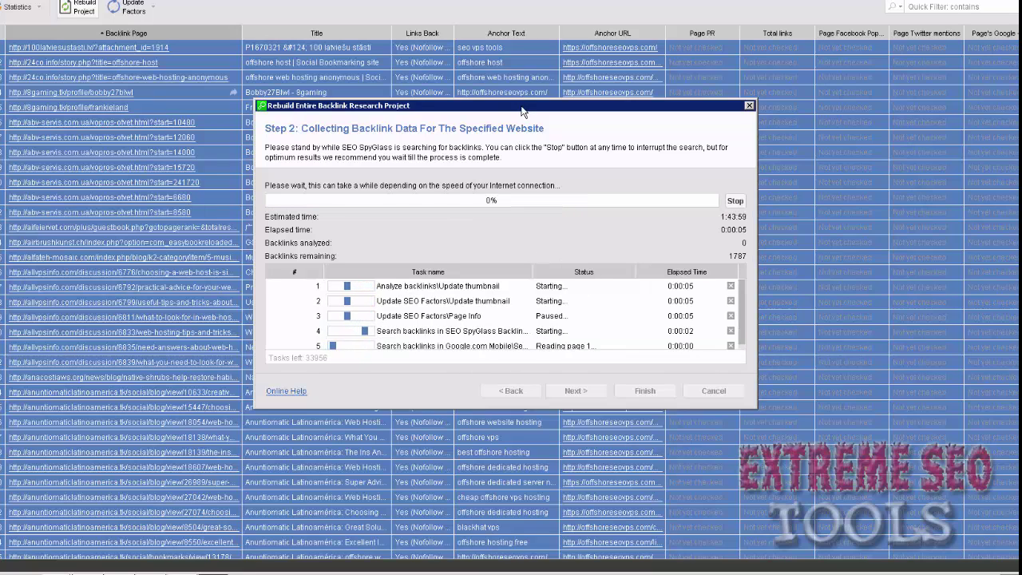
pyautogui.moveTo(539, 105); pyautogui.dragTo(557, 98)
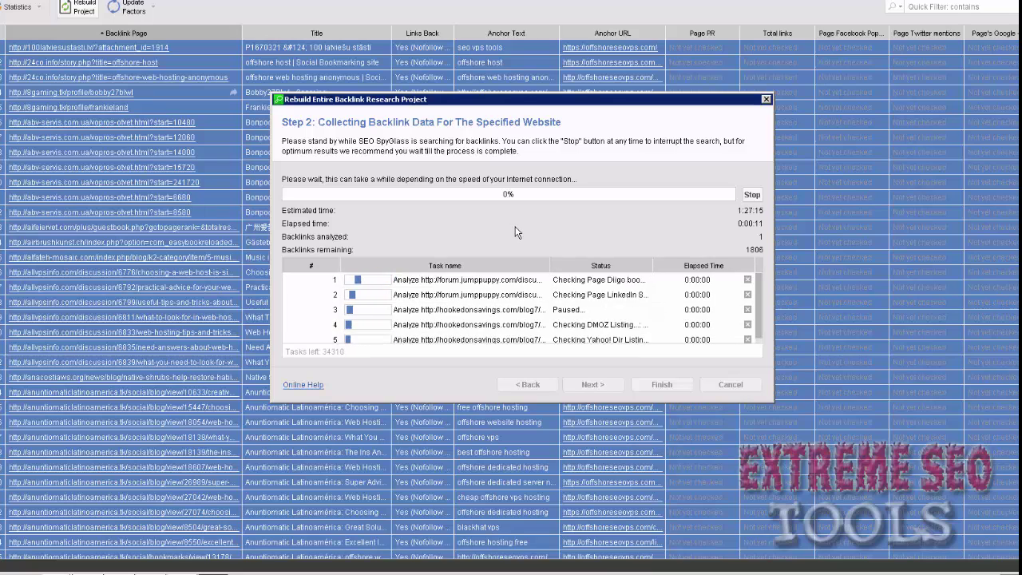
pyautogui.moveTo(470, 101); pyautogui.dragTo(458, 103)
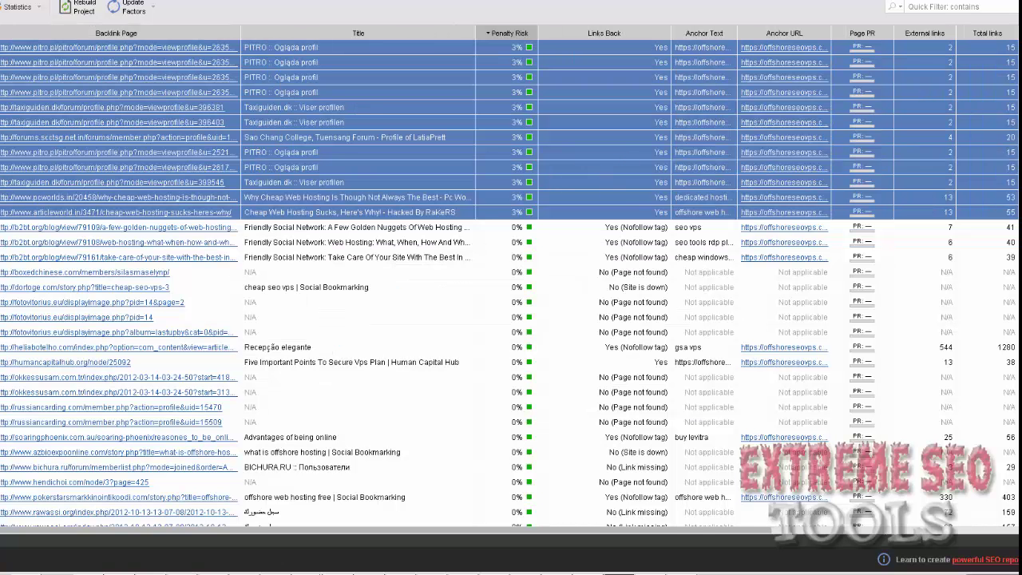
# Review the CAPTCHA settings for blocked queries and Death by Captcha recognition in the preferences, and accept them
pyautogui.click(24, 1)
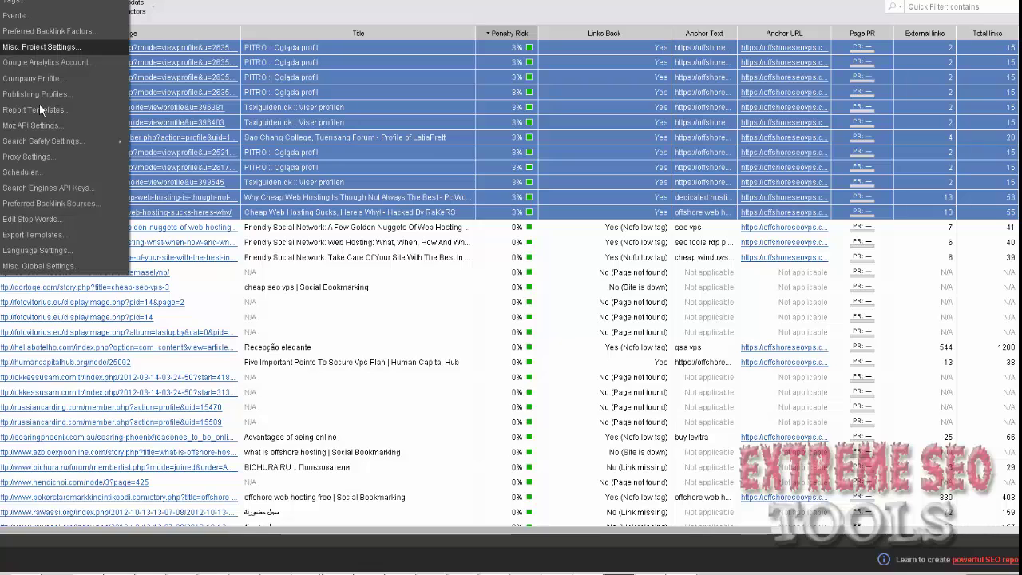
pyautogui.click(30, 157)
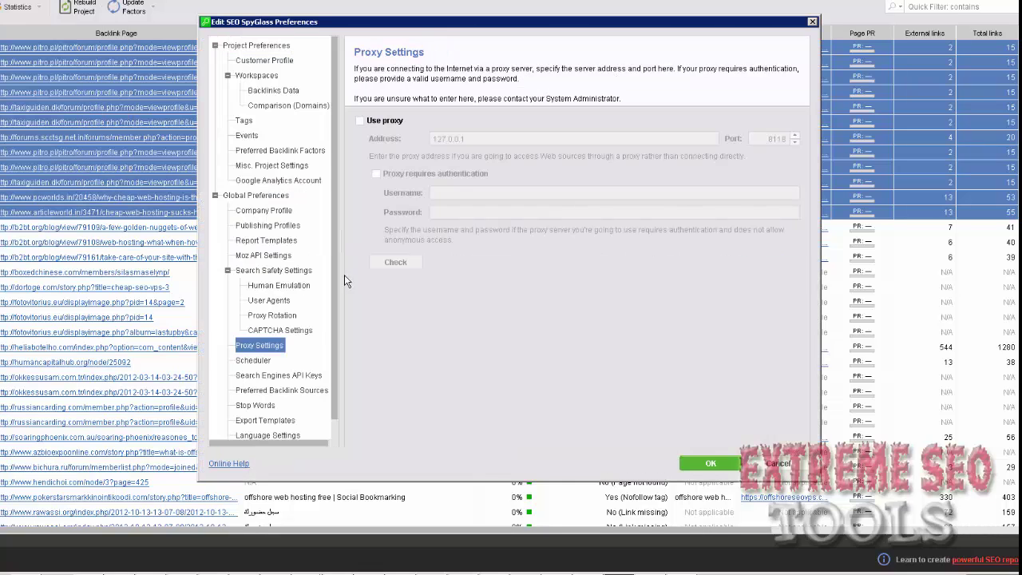
pyautogui.click(288, 332)
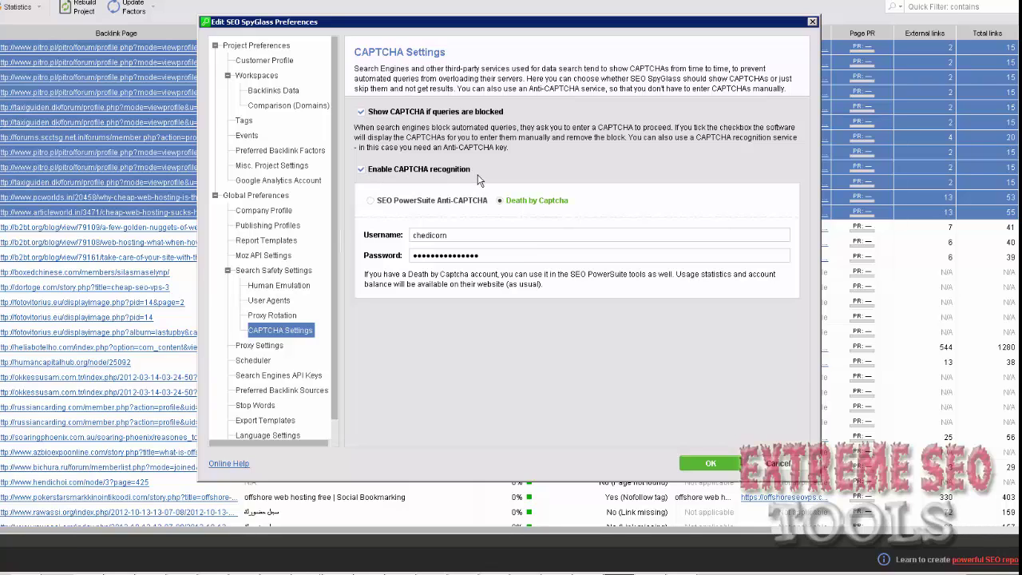
pyautogui.moveTo(455, 27); pyautogui.dragTo(451, 24)
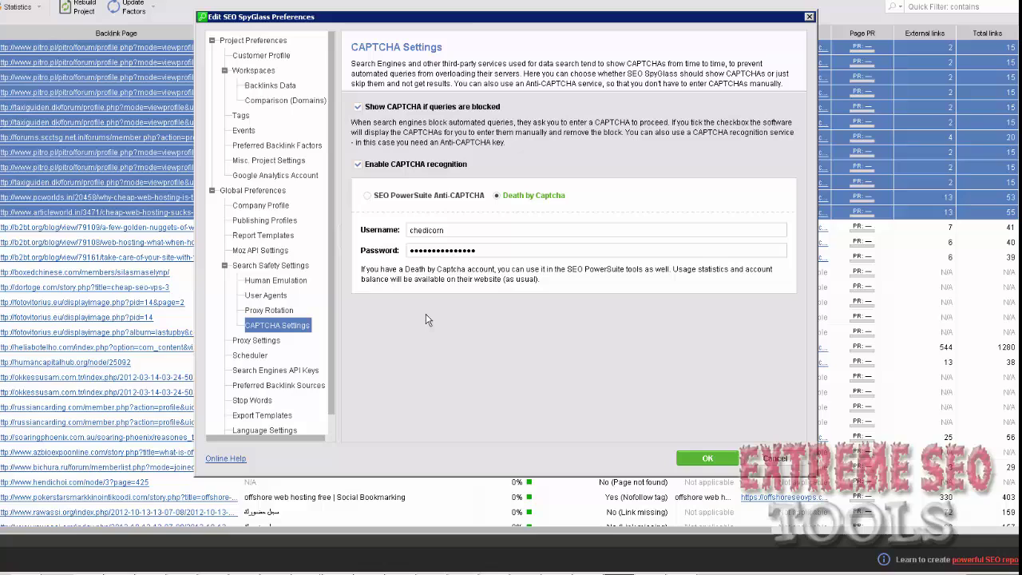
pyautogui.moveTo(466, 18); pyautogui.dragTo(463, 11)
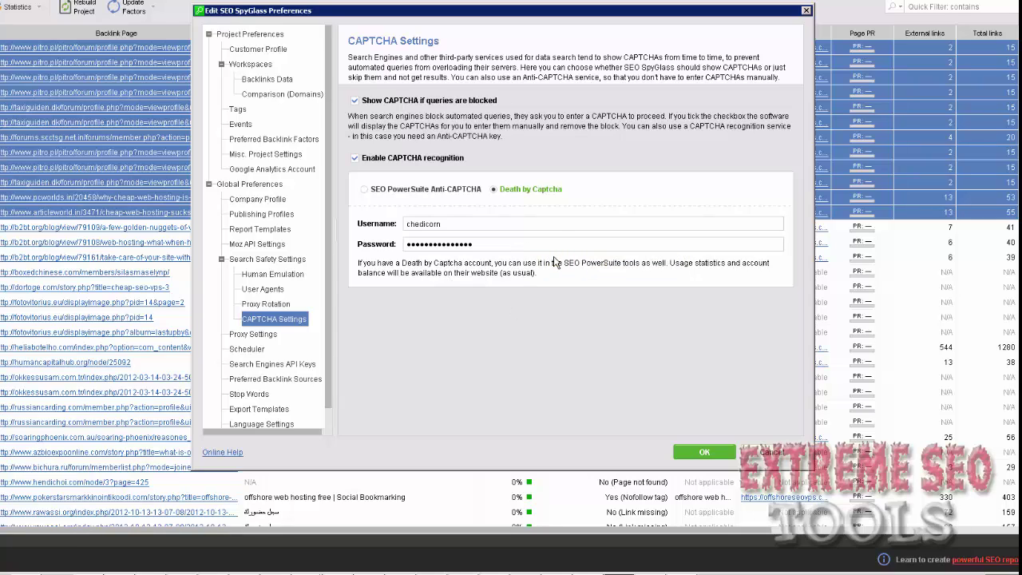
pyautogui.click(701, 453)
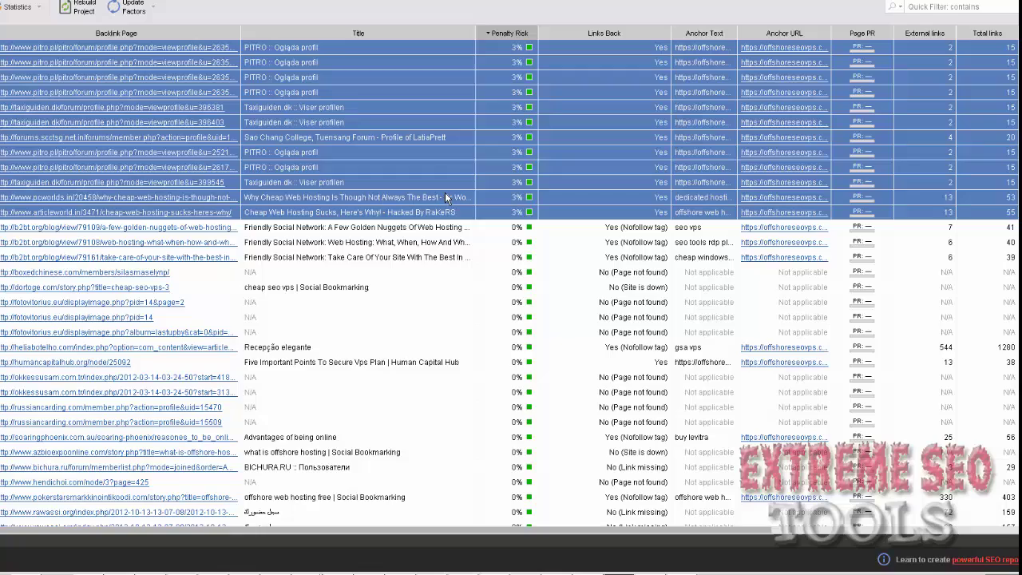
# Select every backlink from the highest penalty risk down to the last one with a 3% risk
pyautogui.scroll(5, 379, 296)
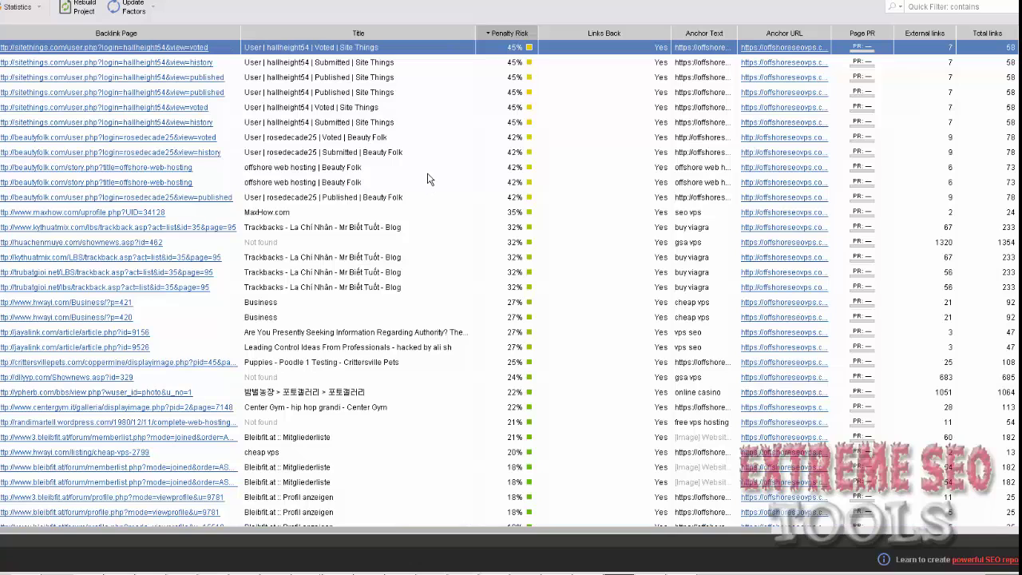
pyautogui.click(420, 62)
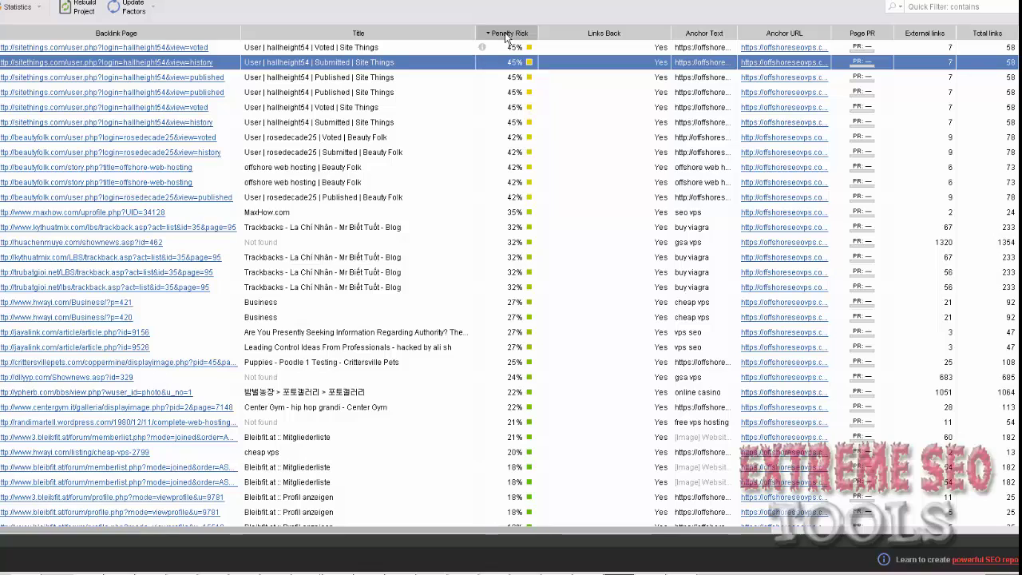
pyautogui.click(448, 48)
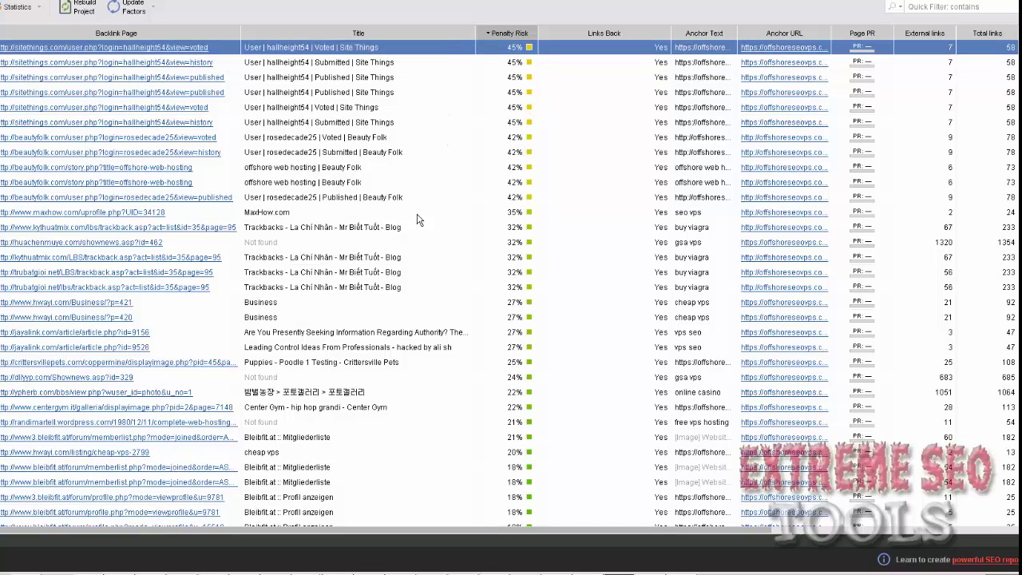
pyautogui.scroll(-1, 436, 273)
pyautogui.scroll(-10, 437, 273)
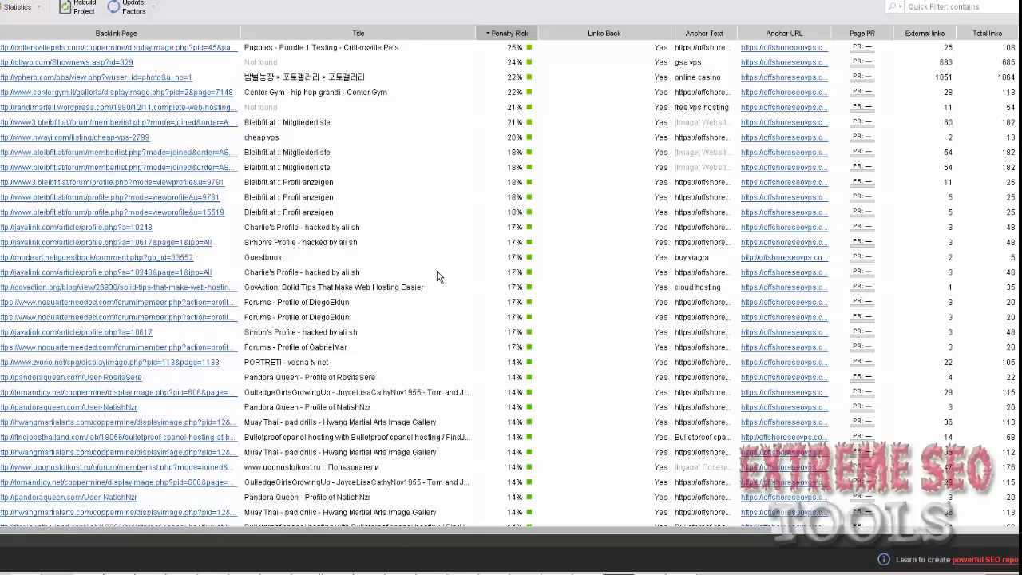
pyautogui.scroll(-10, 439, 275)
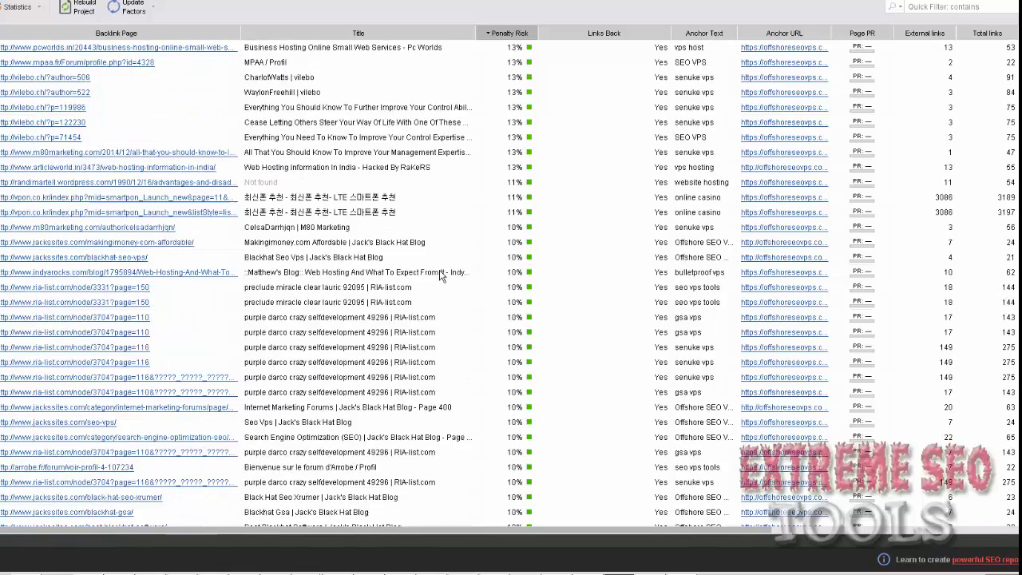
pyautogui.scroll(-5, 535, 304)
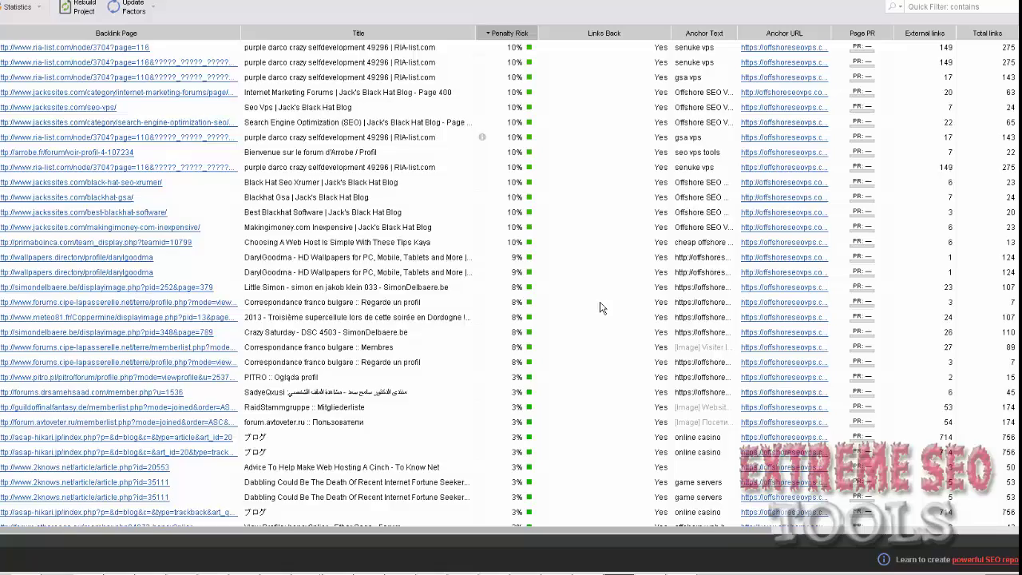
pyautogui.scroll(-6, 629, 319)
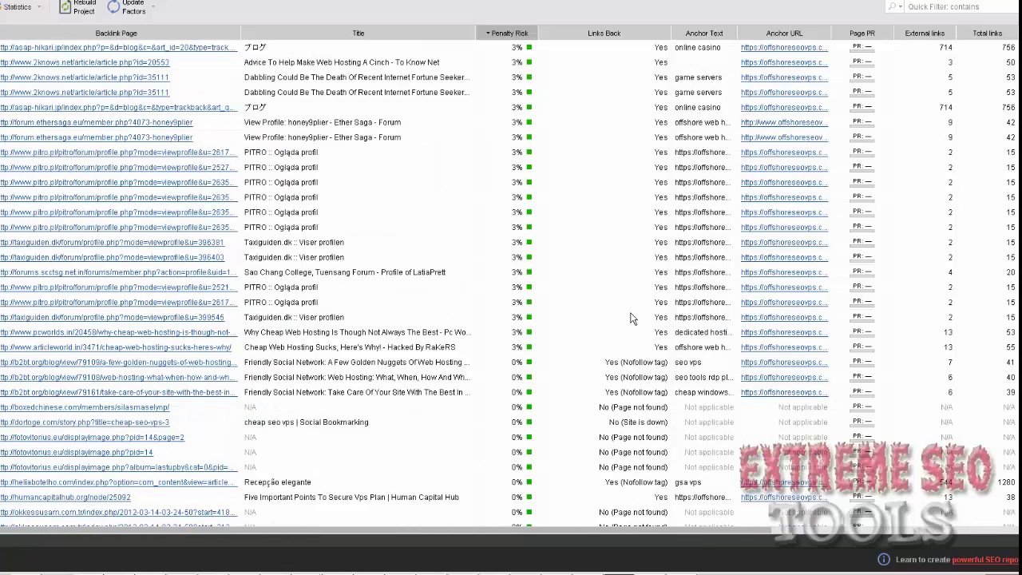
pyautogui.scroll(-4, 630, 318)
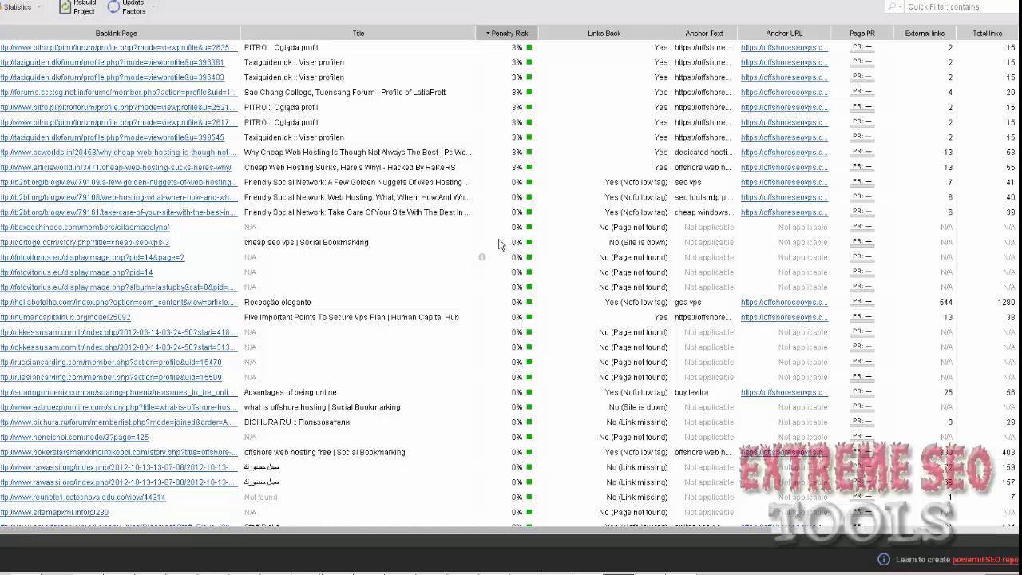
pyautogui.keyDown('shift'); pyautogui.click(440, 169); pyautogui.keyUp('shift')
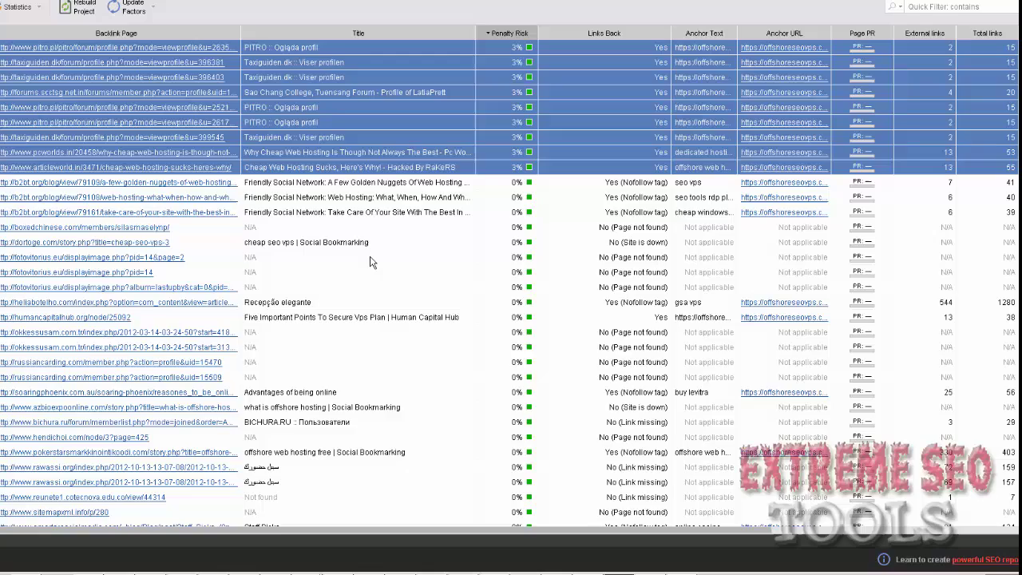
# Widen the Backlink Page column so the full backlink addresses fit
pyautogui.scroll(2, 369, 262)
pyautogui.scroll(3, 370, 258)
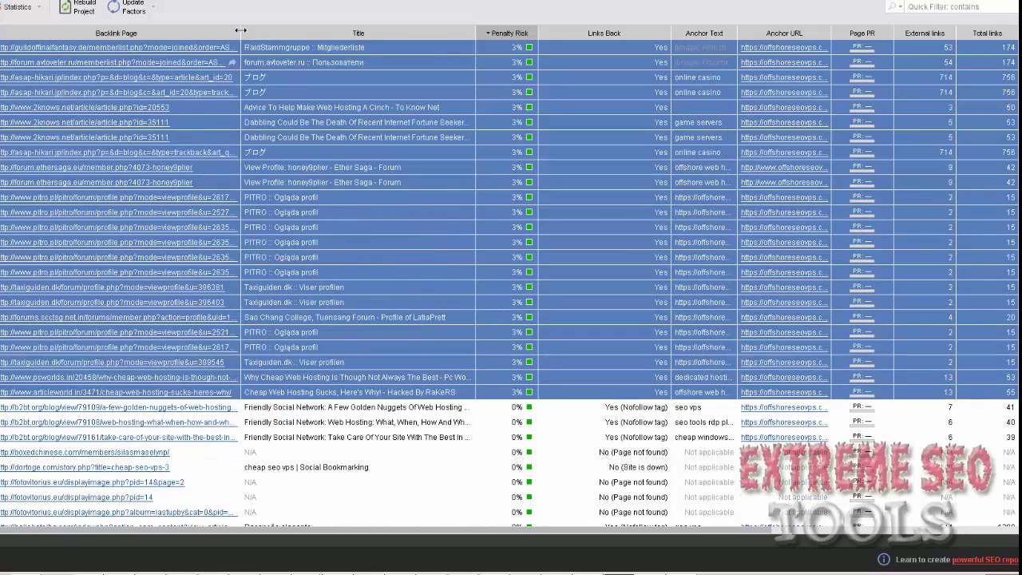
pyautogui.moveTo(242, 33); pyautogui.dragTo(331, 30)
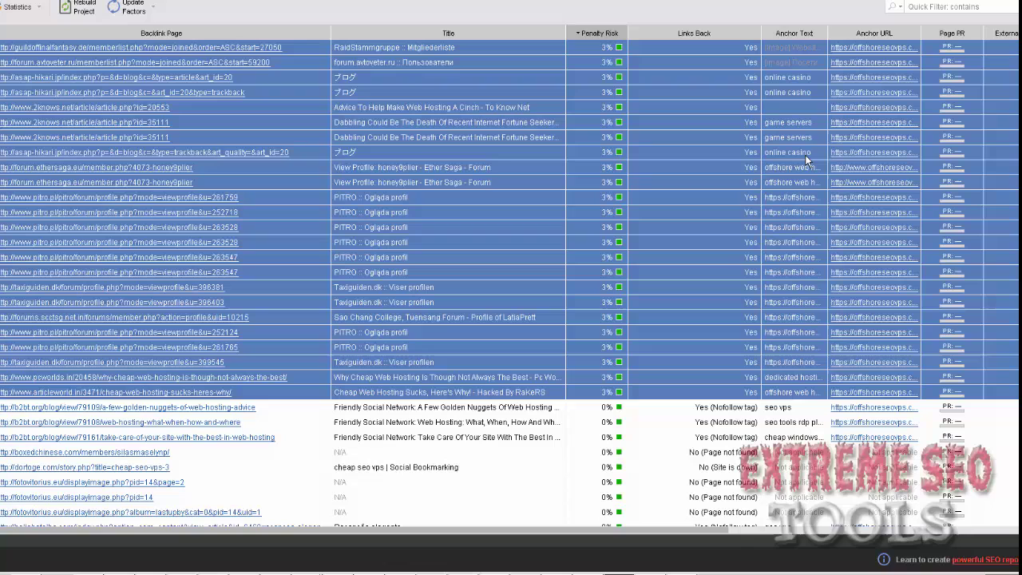
# Examine the asap-hikari.jp backlinks that use the anchor text "online casino"
pyautogui.click(792, 93)
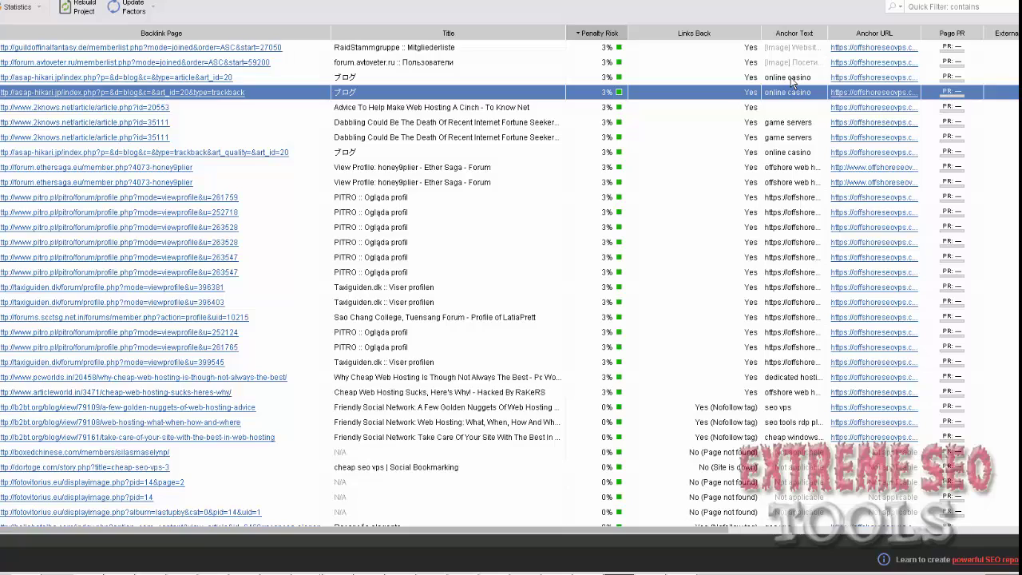
pyautogui.click(791, 80)
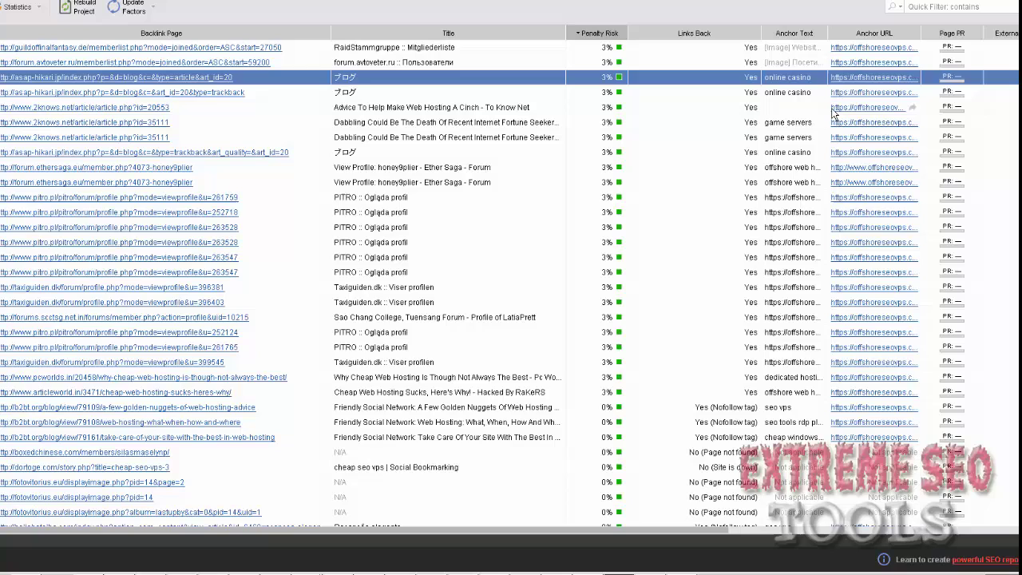
pyautogui.click(783, 98)
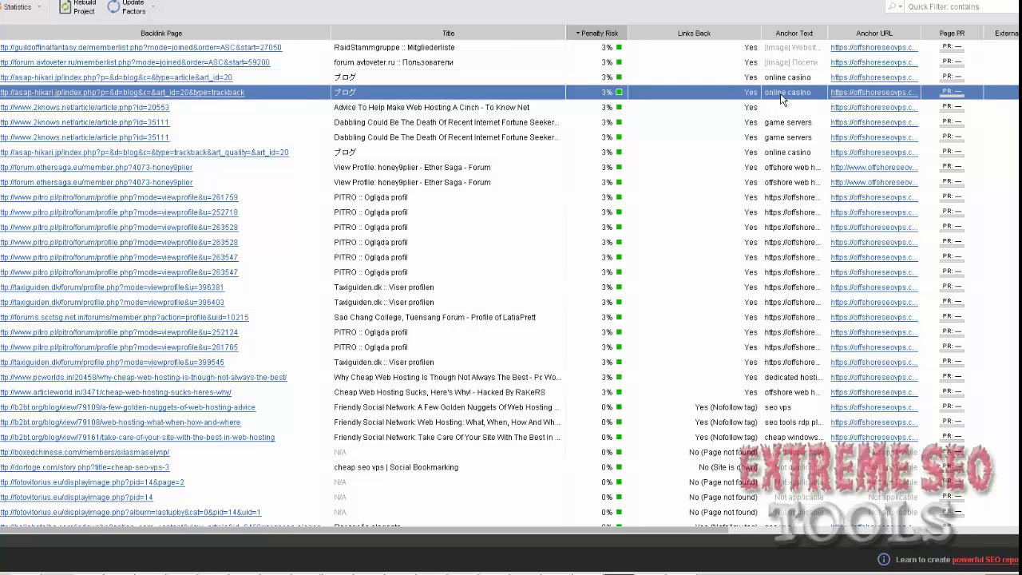
# Select all backlinks from the last one with a 3% penalty risk up to the highest-risk backlink
pyautogui.click(627, 395)
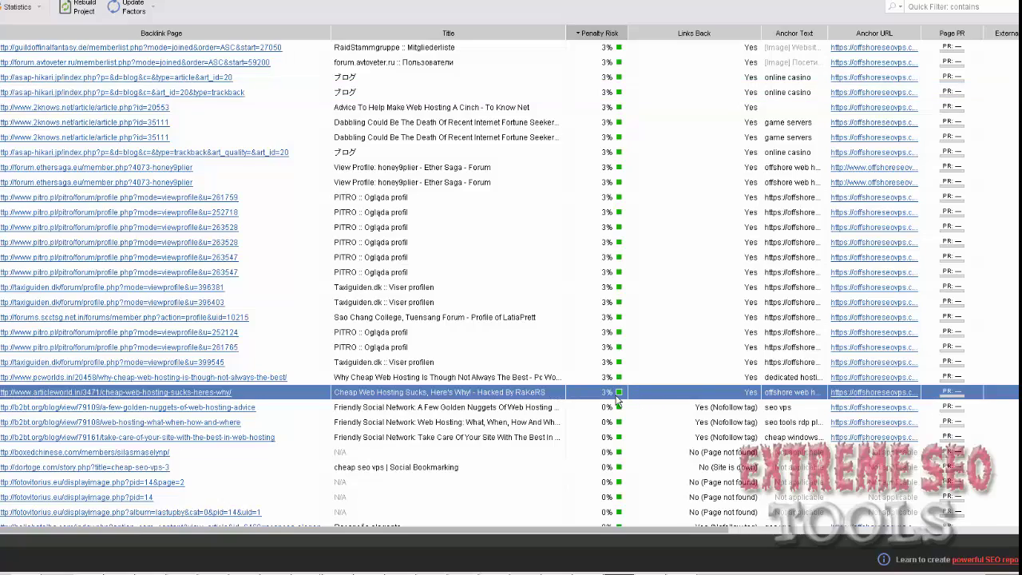
pyautogui.scroll(15, 559, 375)
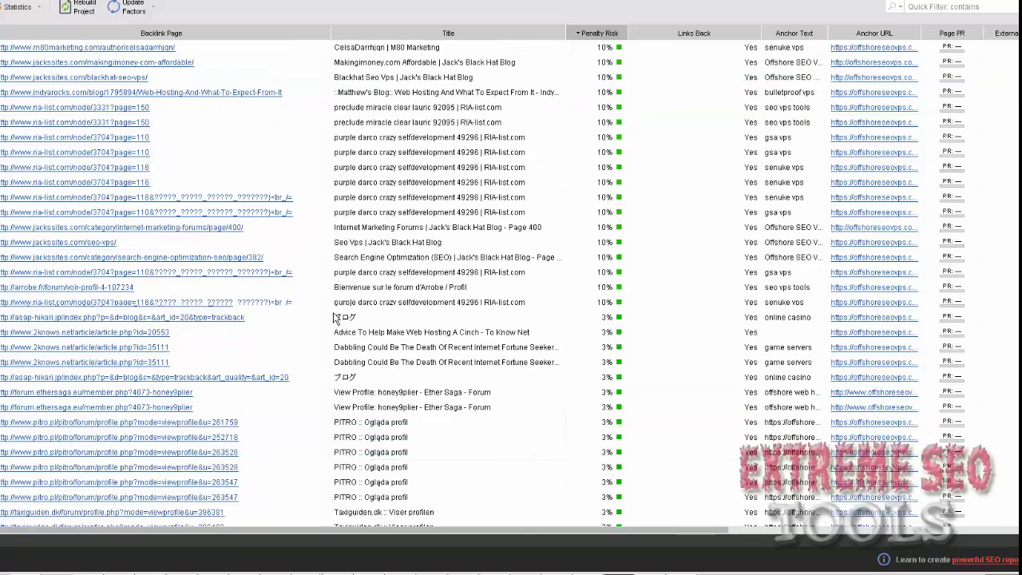
pyautogui.scroll(8, 415, 319)
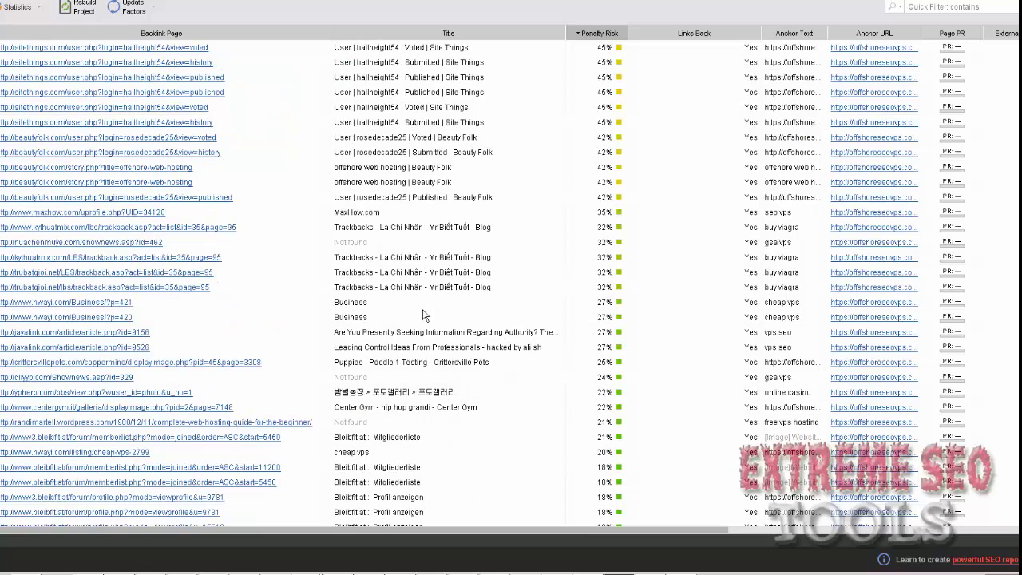
pyautogui.hotkey('ctrl', 'a')
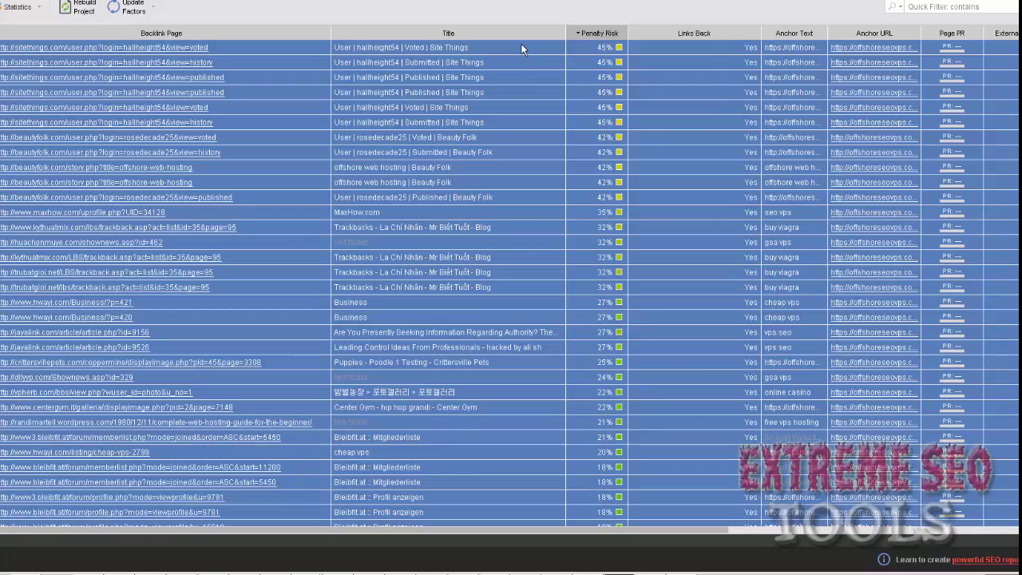
# Copy only the Backlink Page column of the selected penalty-risk backlinks to the clipboard
pyautogui.rightClick(521, 48)
pyautogui.moveTo(693, 192)
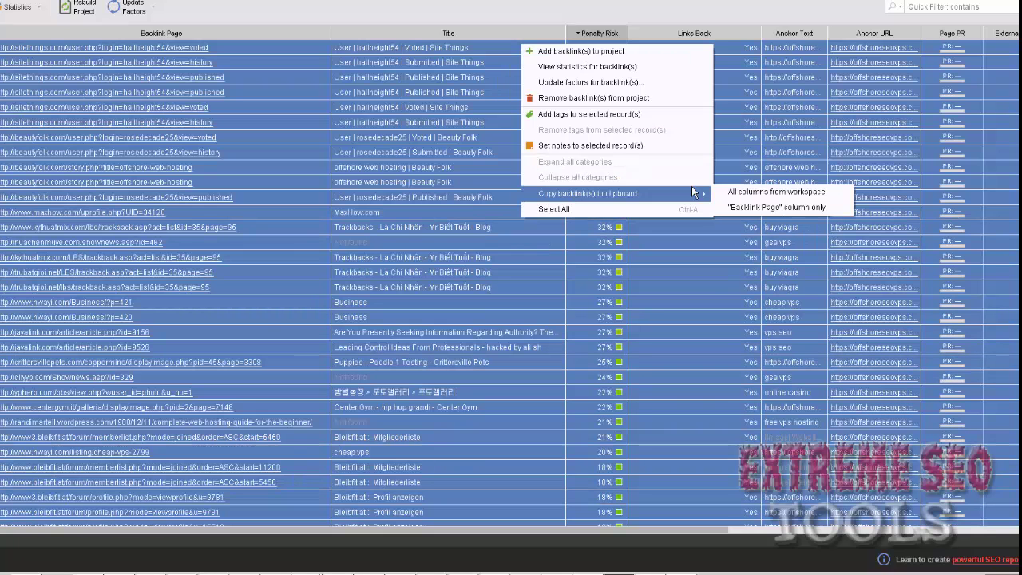
pyautogui.click(764, 208)
pyautogui.rightClick(495, 67)
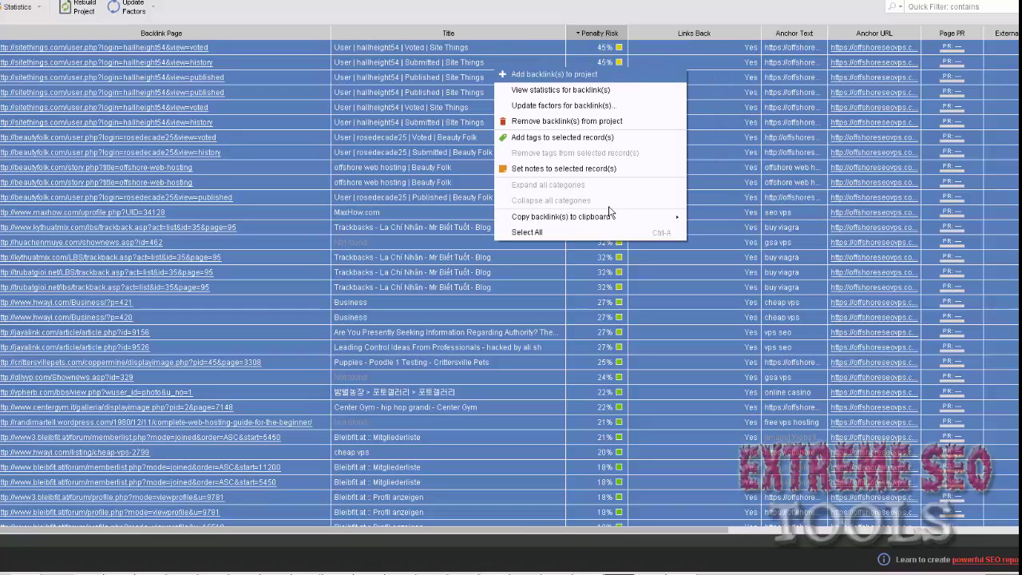
pyautogui.moveTo(650, 215)
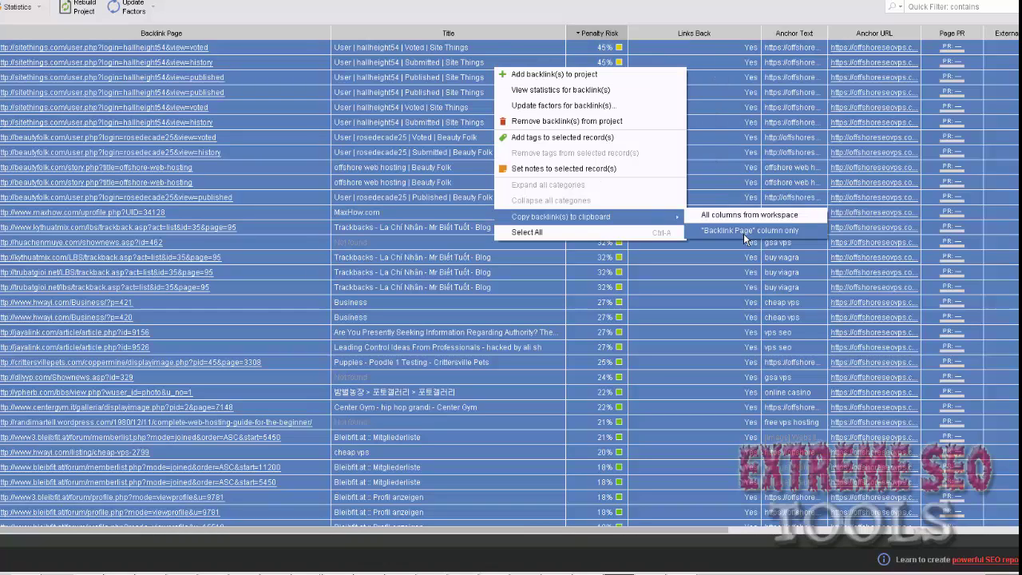
# Switch to the text editor, paste the penalty-risk backlink addresses, and return to SEO SpyGlass
pyautogui.rightClick(307, 569)
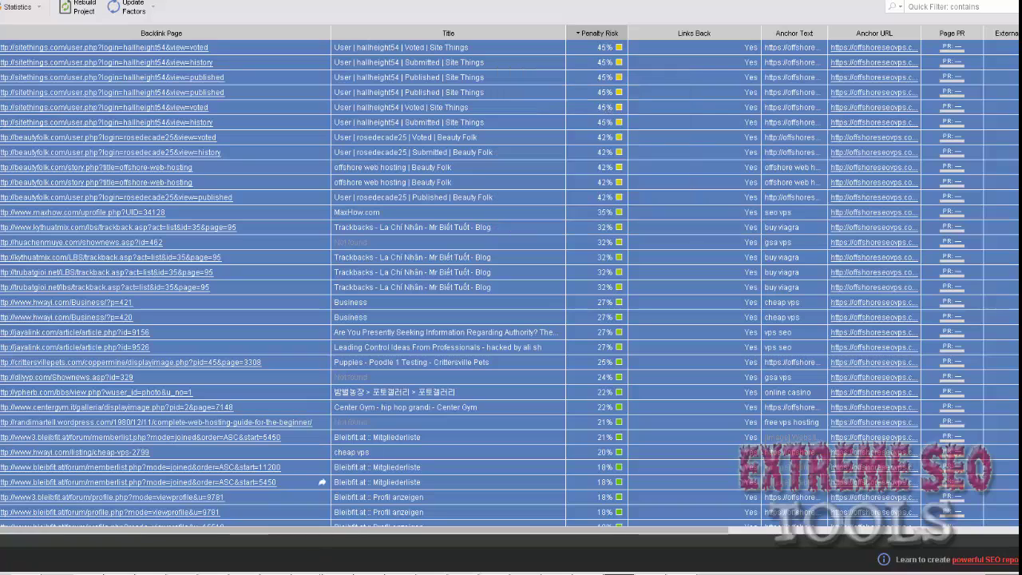
pyautogui.click(323, 529)
pyautogui.hotkey('ctrl', 'v')
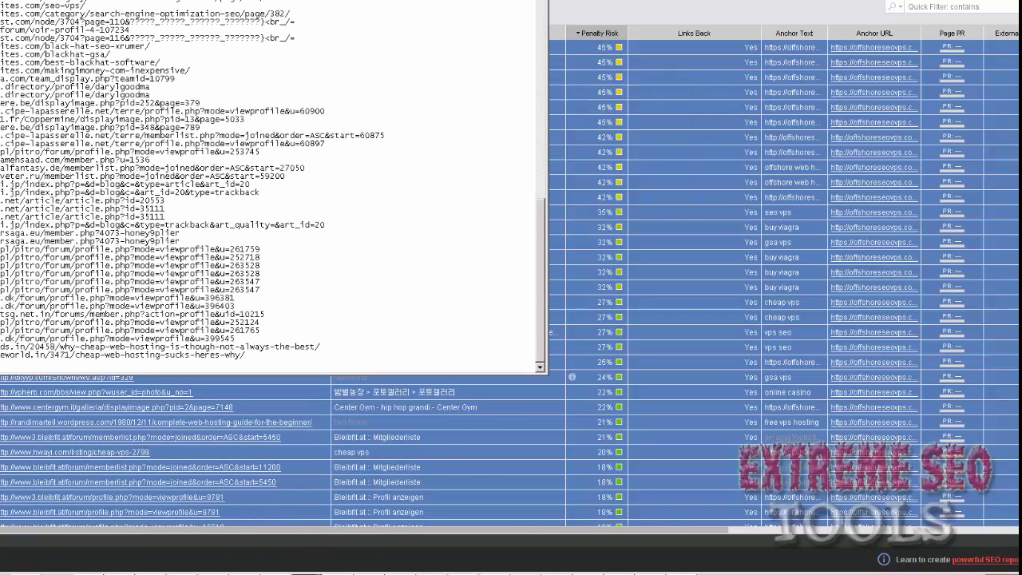
pyautogui.scroll(2, 364, 217)
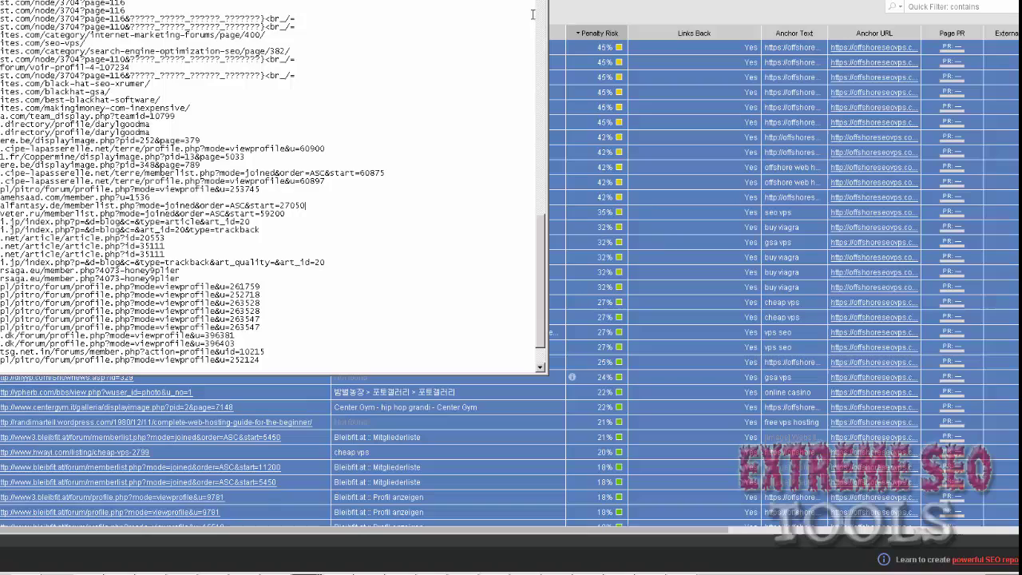
pyautogui.click(568, 7)
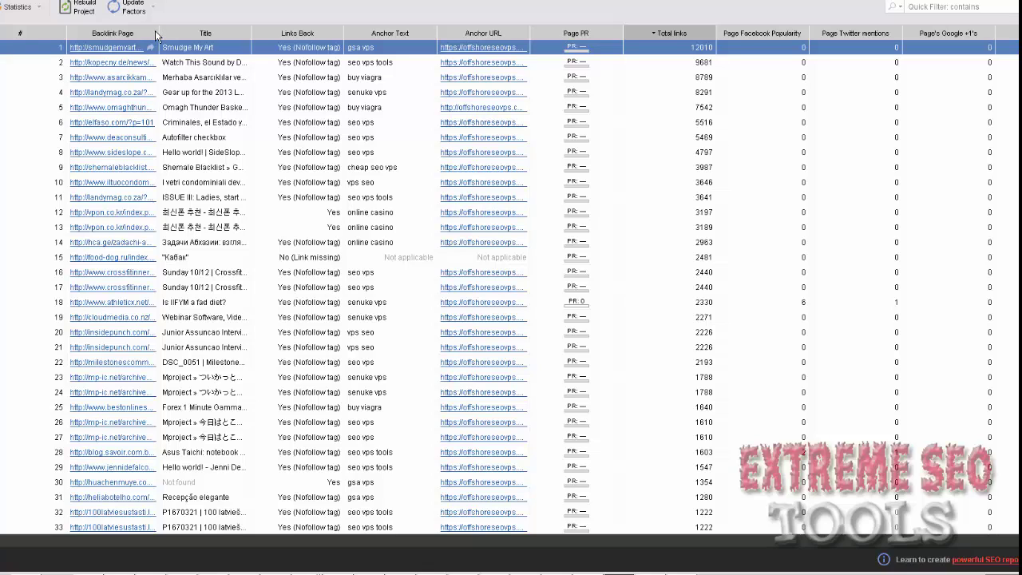
# Widen the Backlink Page column and select the backlinks from the highest total links down to the one with 976
pyautogui.moveTo(206, 33); pyautogui.dragTo(231, 31)
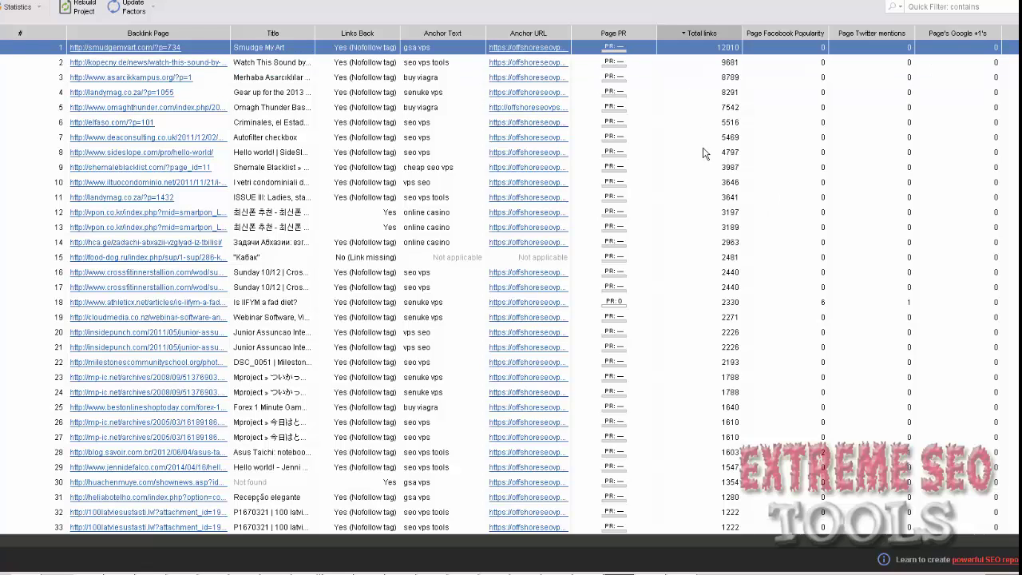
pyautogui.scroll(-5, 705, 201)
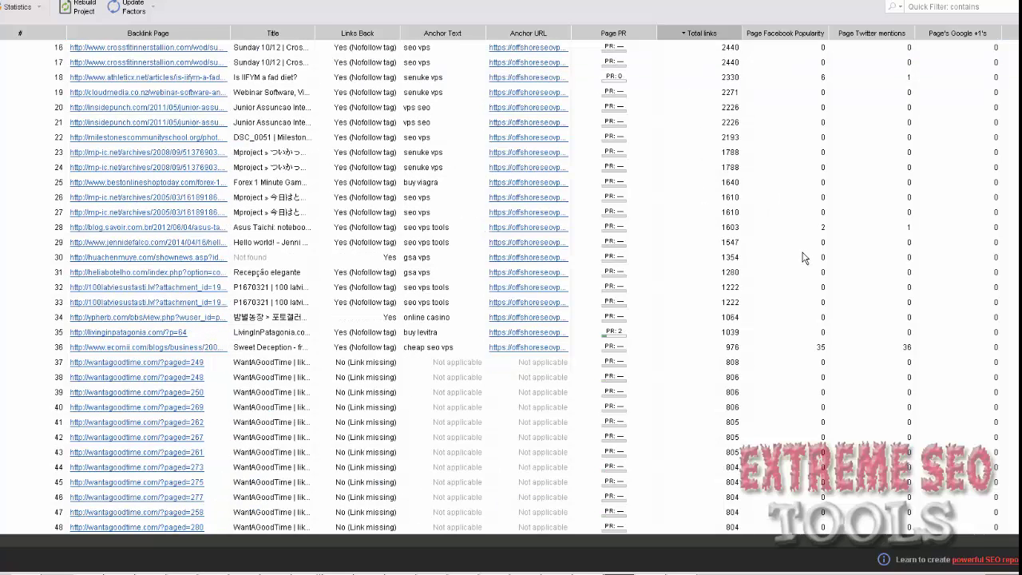
pyautogui.keyDown('shift'); pyautogui.click(674, 349); pyautogui.keyUp('shift')
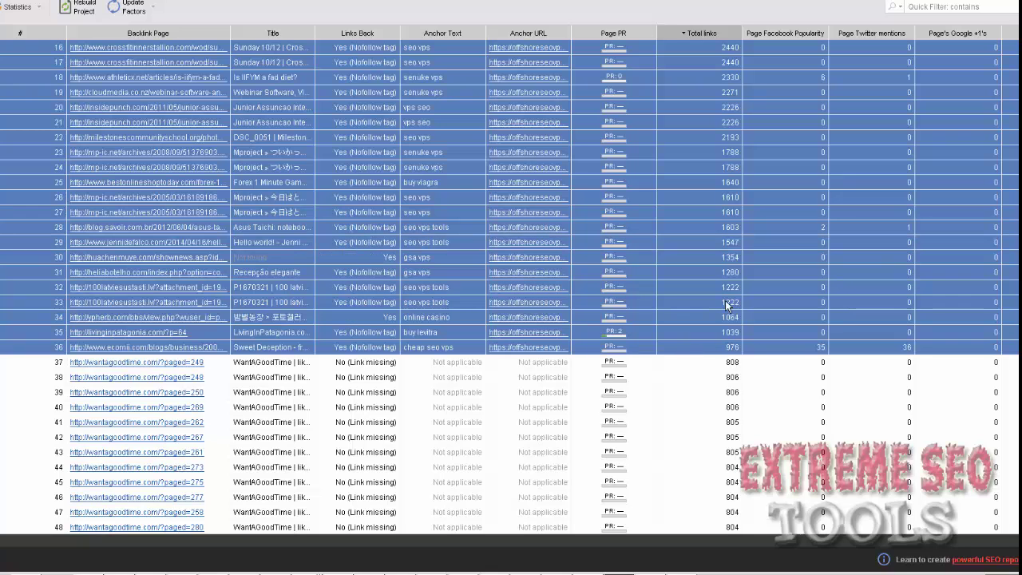
# Examine the backlinks with fewer than 976 total links, including the wantagoodtime.com pages
pyautogui.scroll(-1, 749, 352)
pyautogui.scroll(-1, 749, 353)
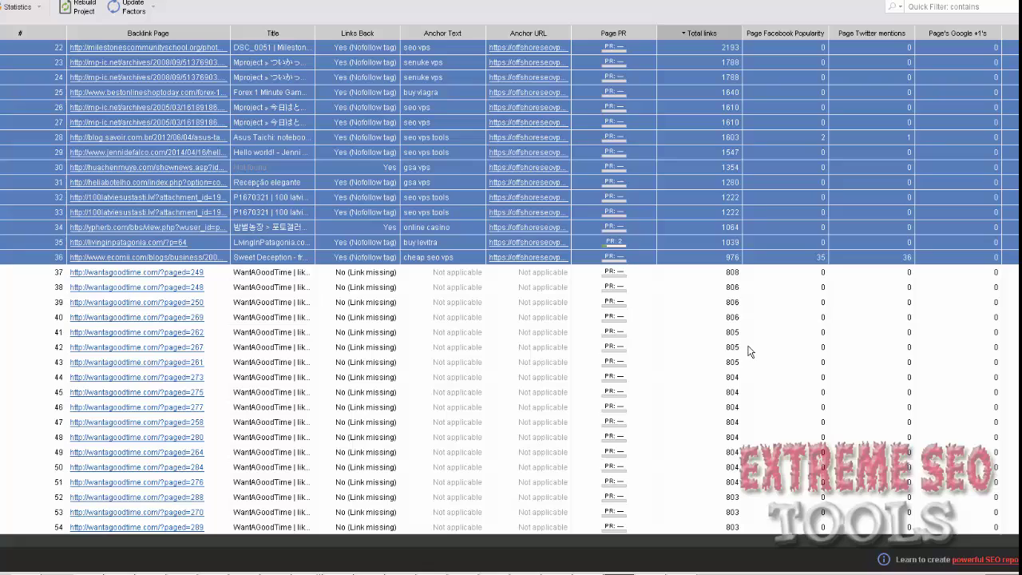
pyautogui.scroll(-1, 753, 319)
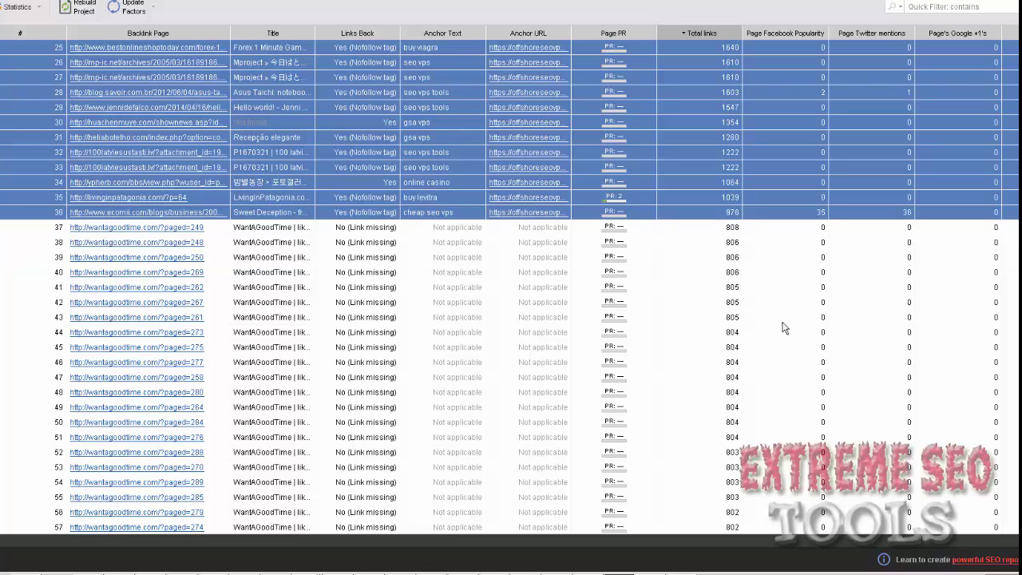
pyautogui.scroll(-1, 778, 325)
pyautogui.scroll(-8, 772, 322)
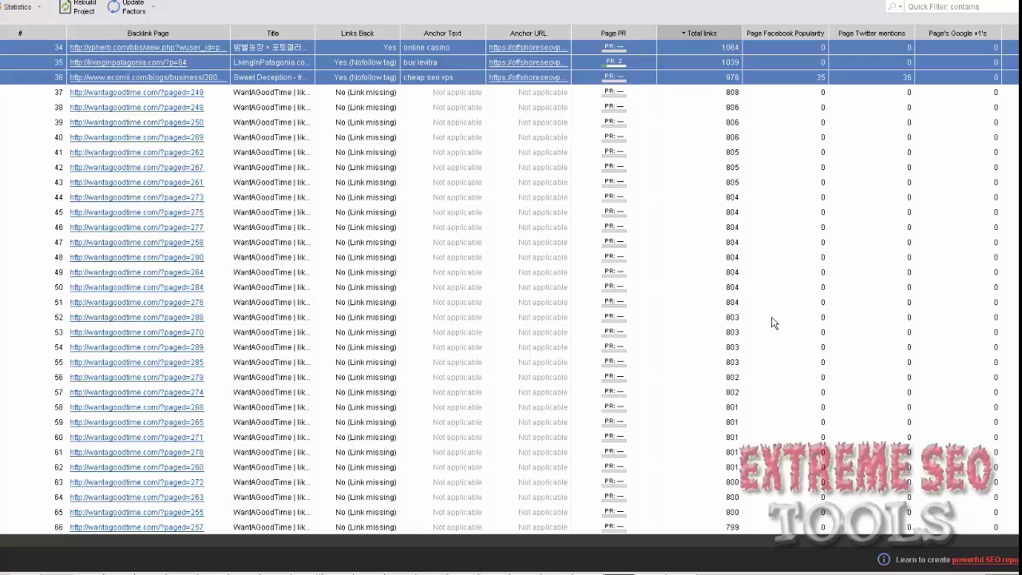
pyautogui.scroll(-2, 772, 322)
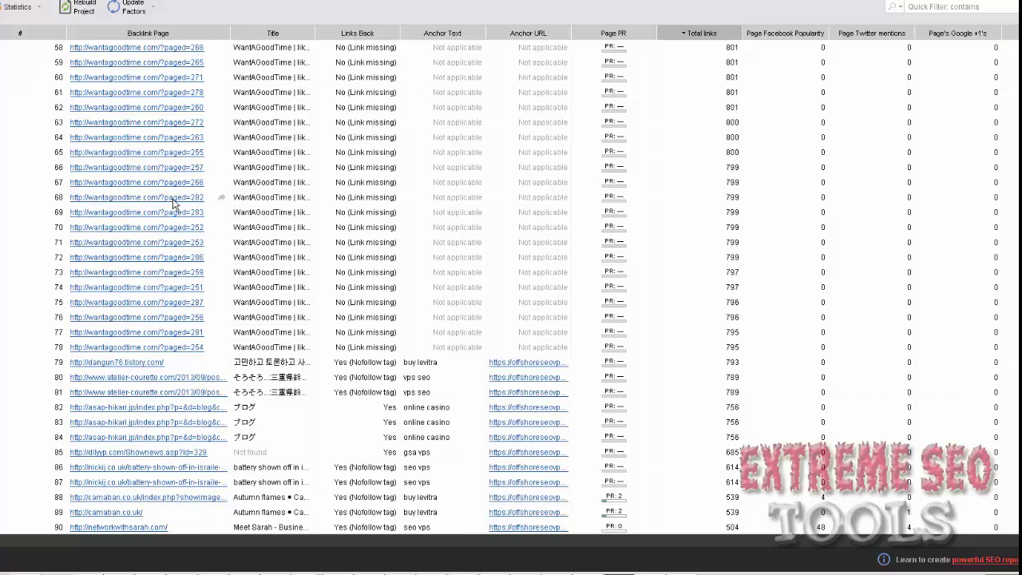
pyautogui.scroll(-2, 630, 339)
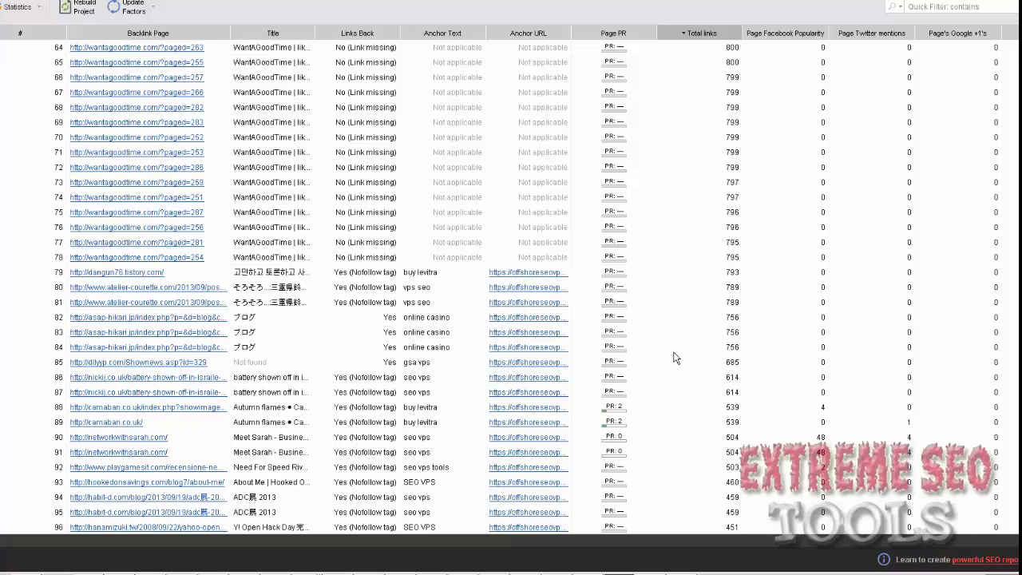
pyautogui.scroll(-2, 646, 352)
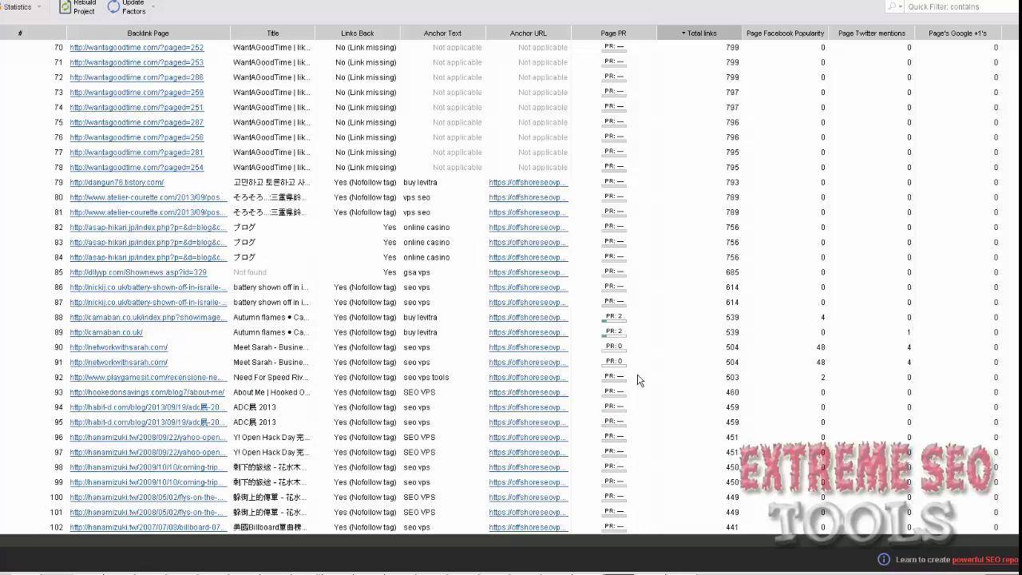
pyautogui.scroll(20, 639, 343)
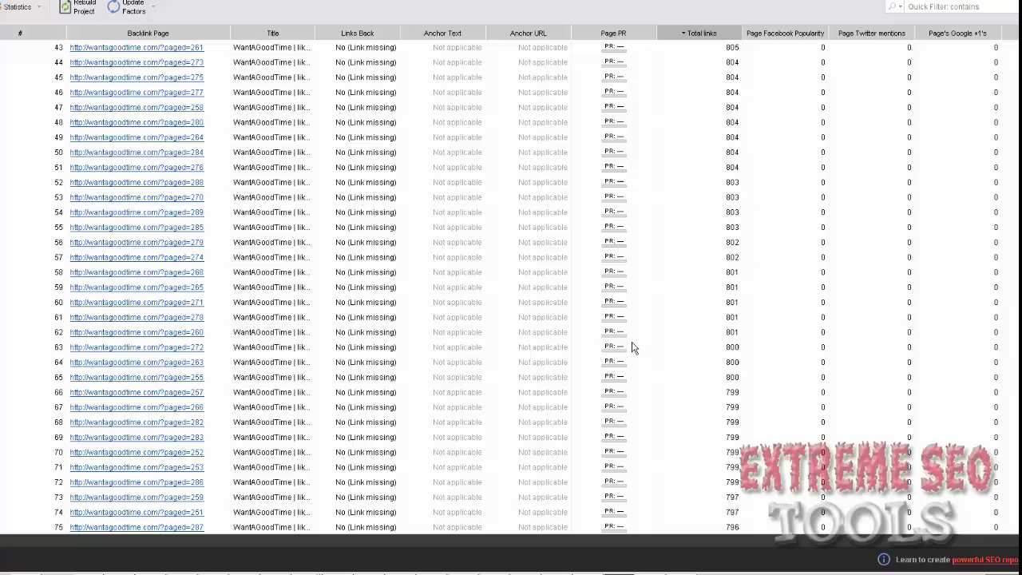
# Copy only the Backlink Page column of the selected backlinks with many total links to the clipboard
pyautogui.hotkey('ctrl', 'a')
pyautogui.scroll(3, 603, 325)
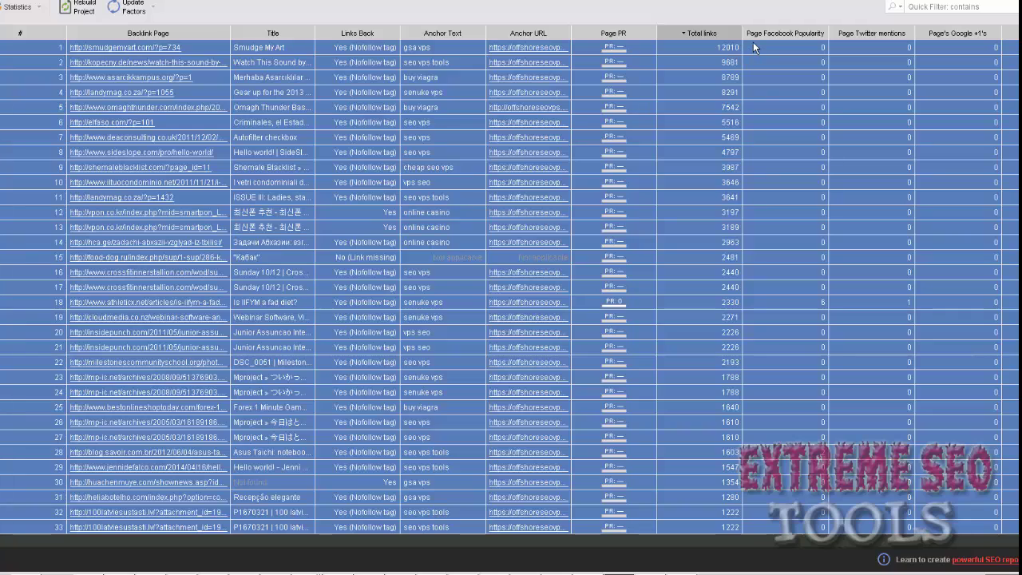
pyautogui.rightClick(467, 337)
pyautogui.moveTo(630, 480)
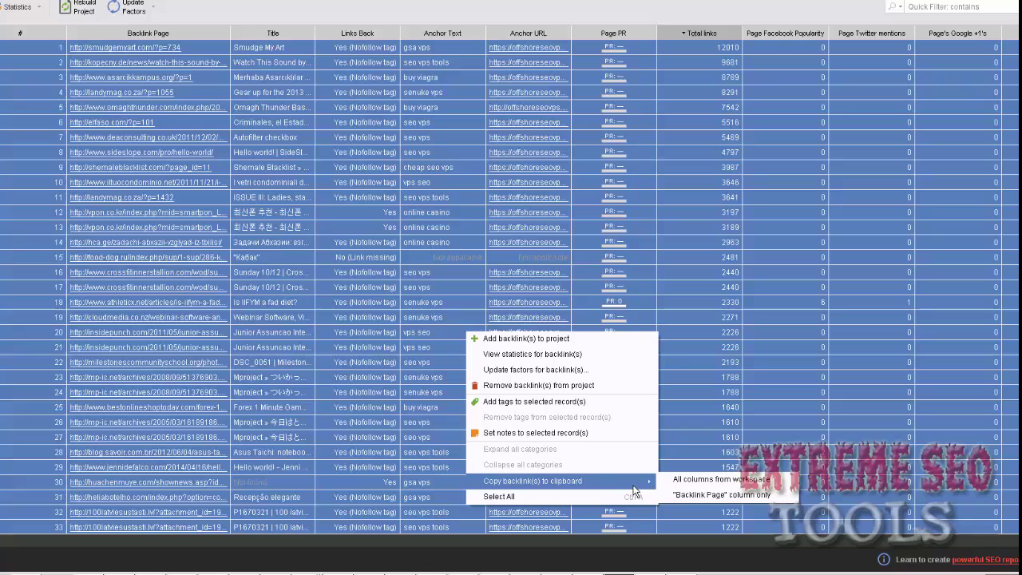
pyautogui.click(704, 495)
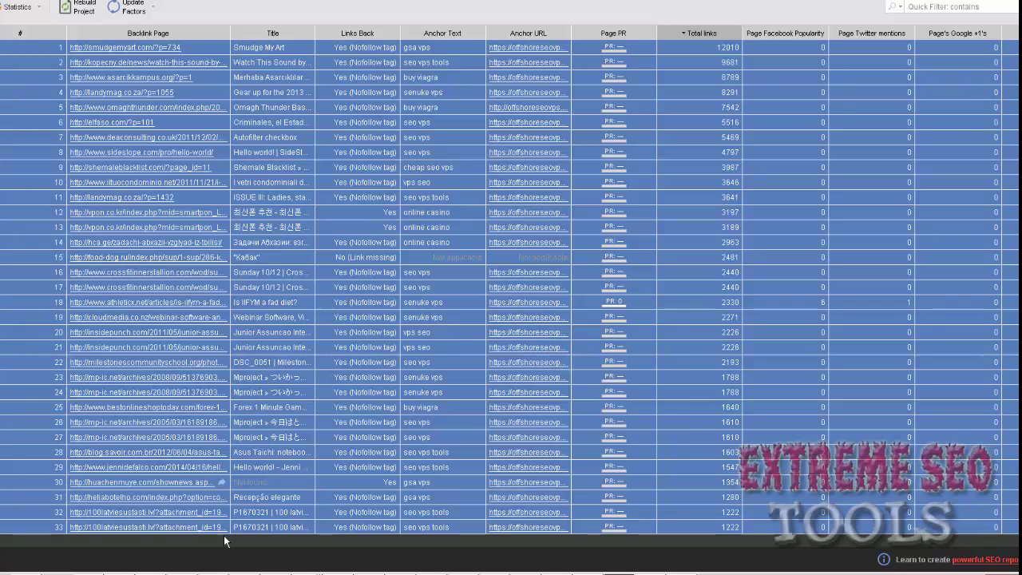
# Switch to the text editor and paste the copied high total-links addresses into the list of penalty-risk backlinks
pyautogui.click(295, 559)
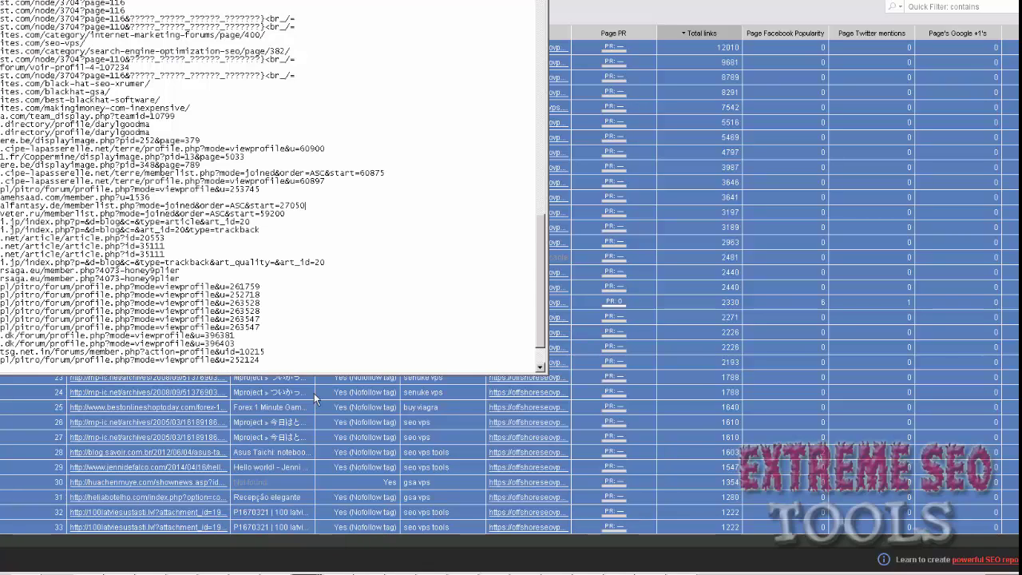
pyautogui.click(289, 362)
pyautogui.hotkey('ctrl', 'v')
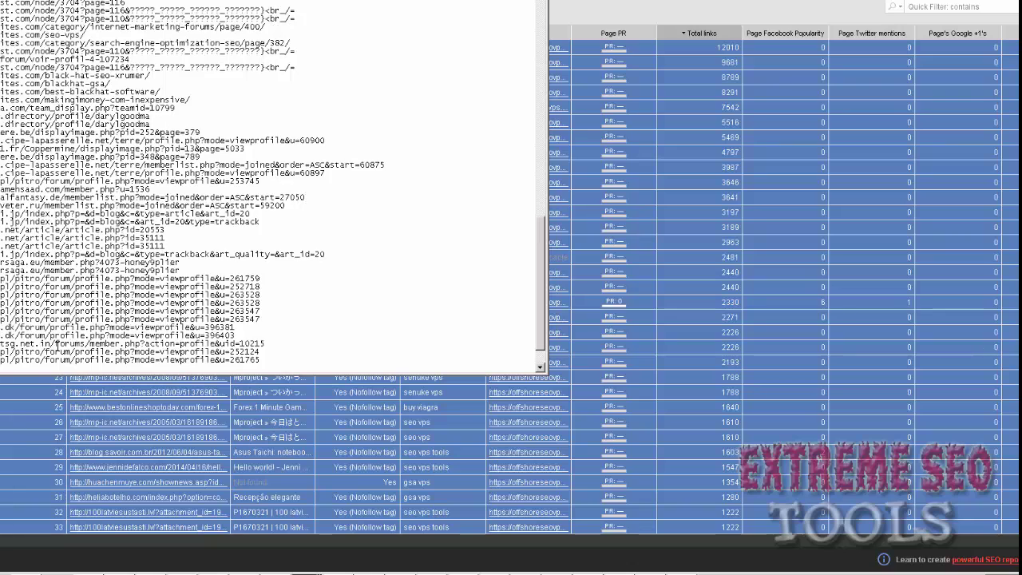
# Switch back to SEO SpyGlass and sort the backlinks by anchor text in descending order
pyautogui.click(756, 14)
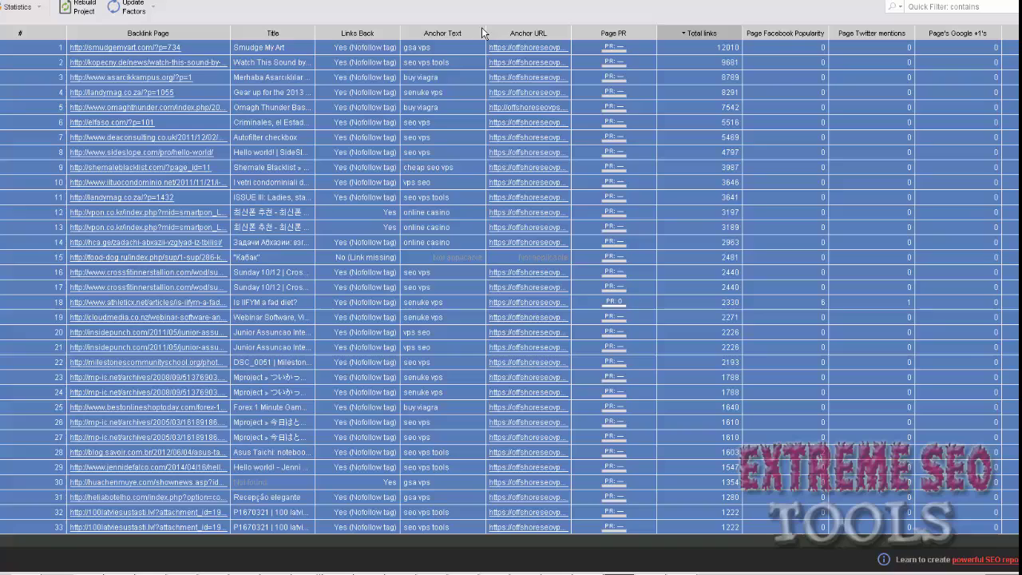
pyautogui.click(439, 33)
pyautogui.click(439, 34)
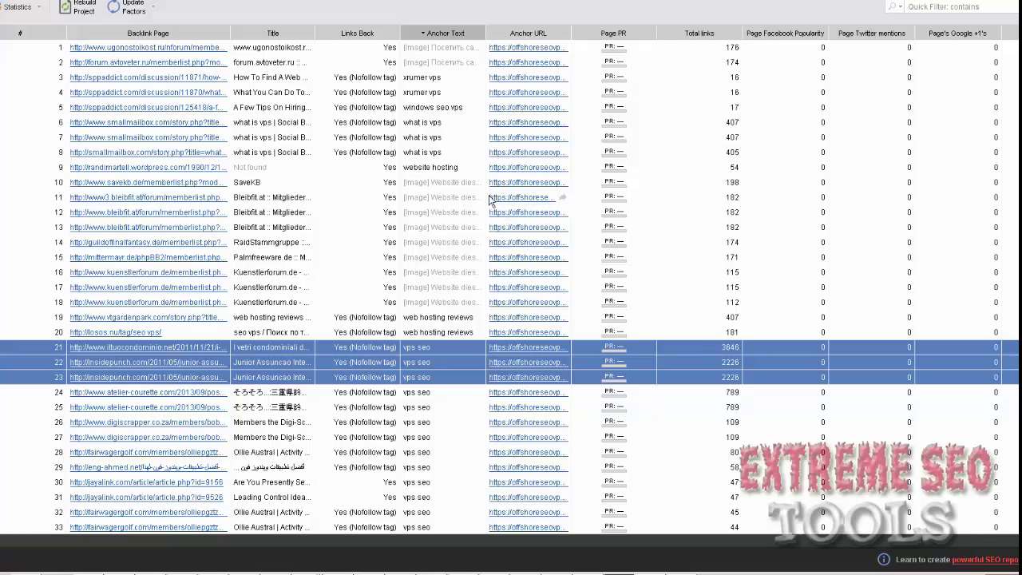
# Examine the backlinks grouped by anchor text for repeated keywords such as "seo vps tools", "seo vps" and "senuke vps"
pyautogui.scroll(-10, 475, 221)
pyautogui.scroll(-5, 499, 296)
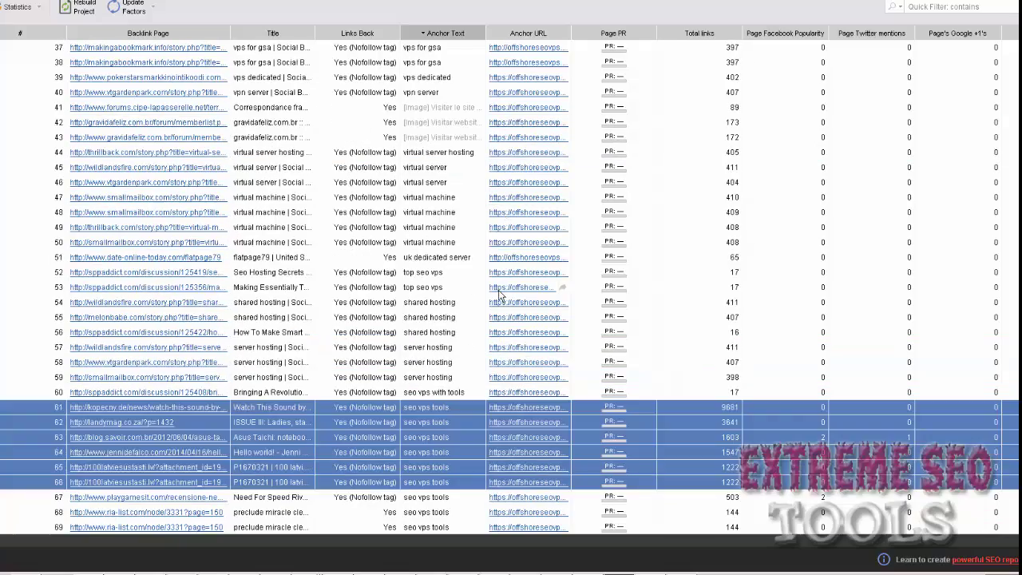
pyautogui.scroll(-5, 501, 298)
pyautogui.scroll(-1, 502, 297)
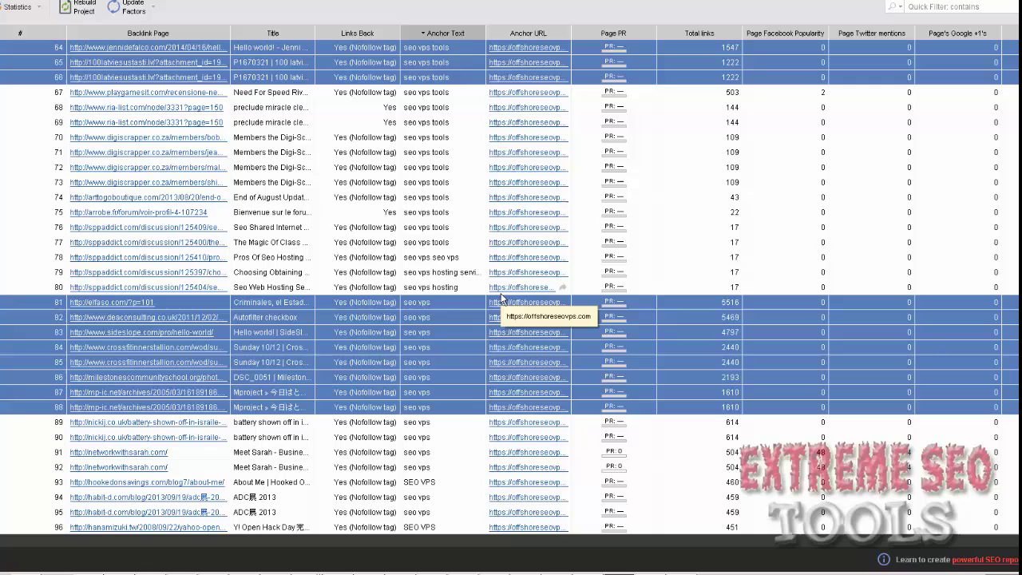
pyautogui.scroll(-2, 559, 299)
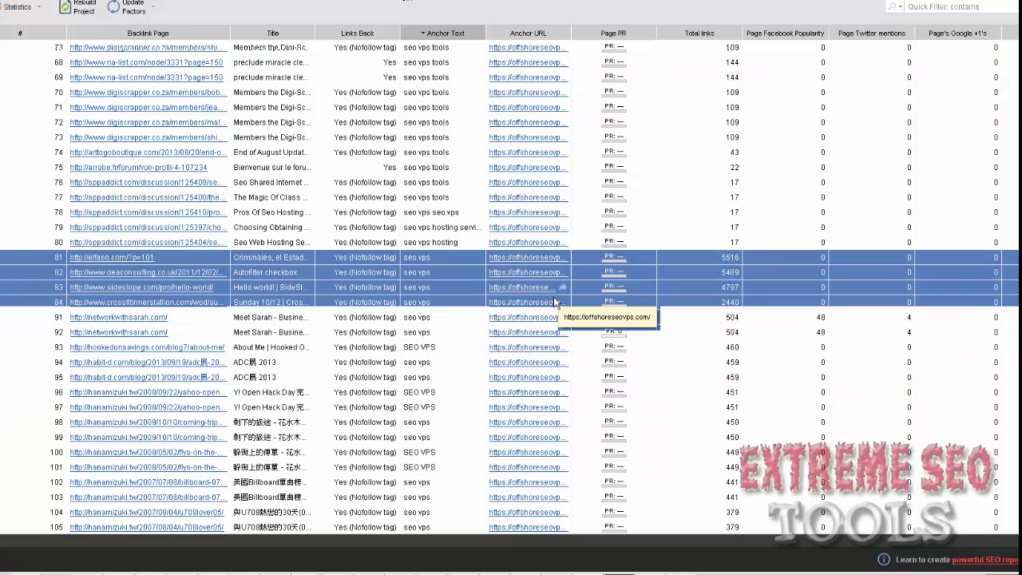
pyautogui.scroll(-5, 560, 303)
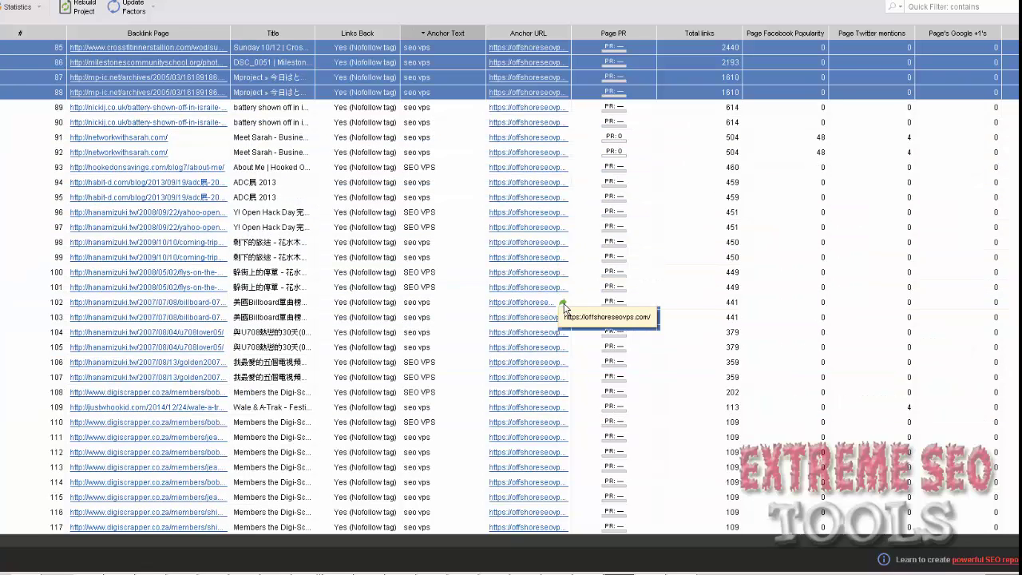
pyautogui.scroll(-2, 493, 246)
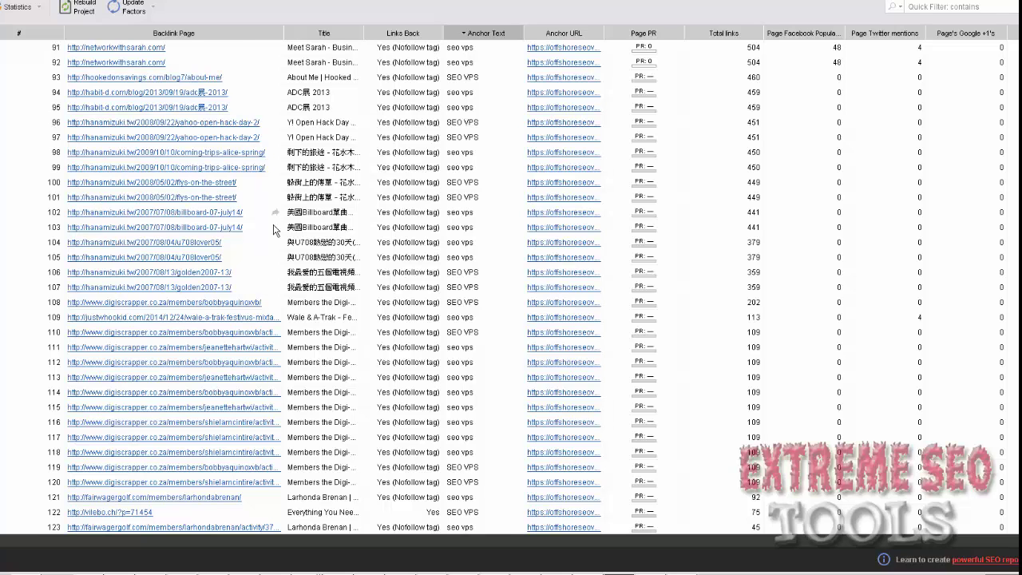
pyautogui.scroll(-5, 274, 229)
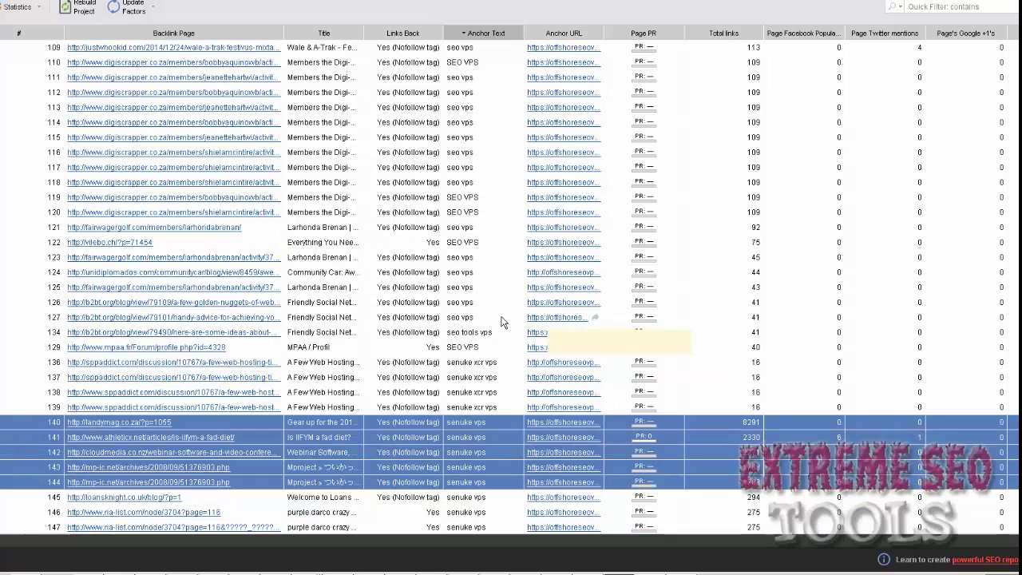
pyautogui.scroll(-3, 501, 321)
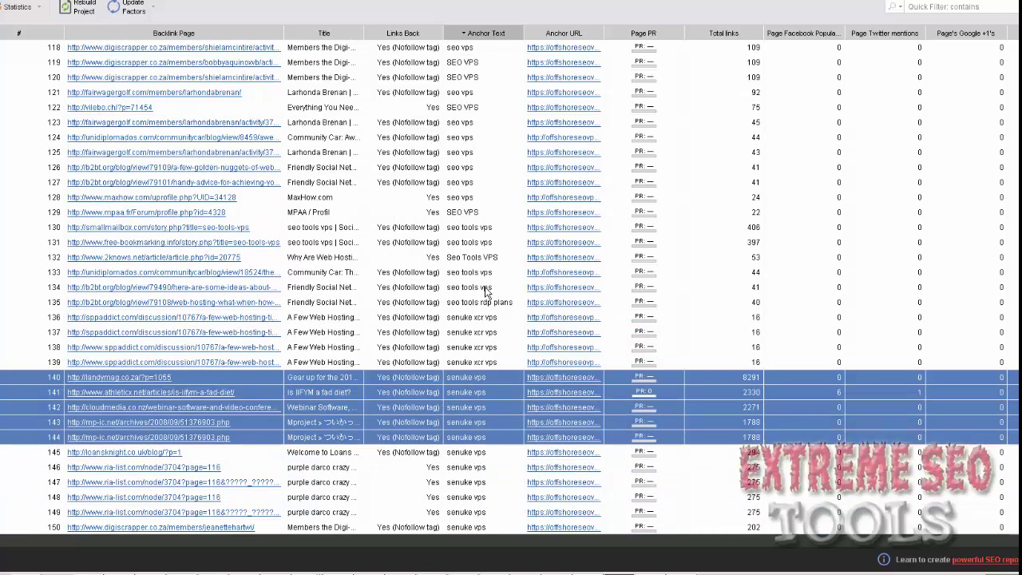
# Review the "seo tools vps" and "seo vps" anchor groups and replace the multiple selection with only the first "seo vps" backlink
pyautogui.scroll(1, 473, 297)
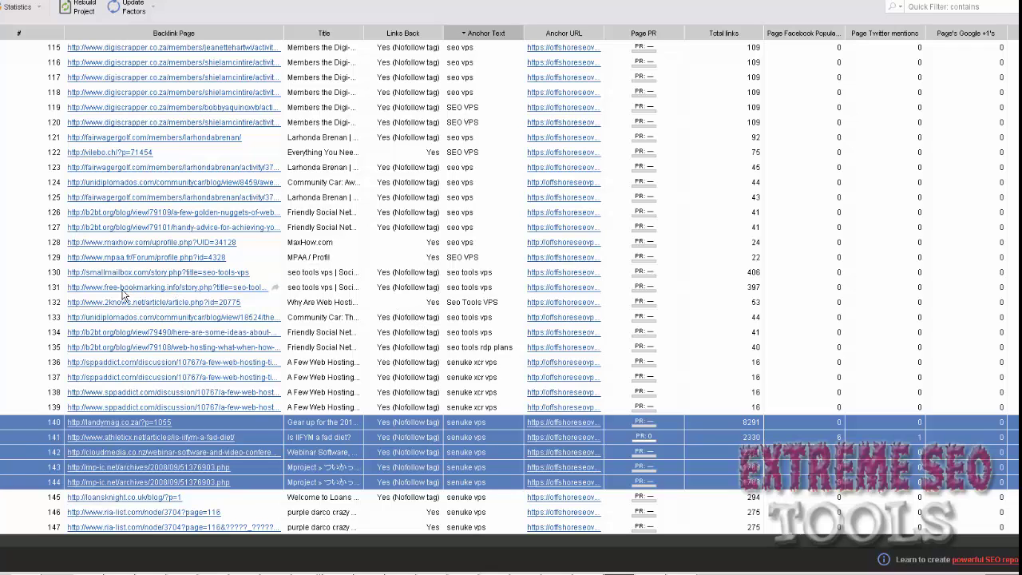
pyautogui.scroll(1, 423, 326)
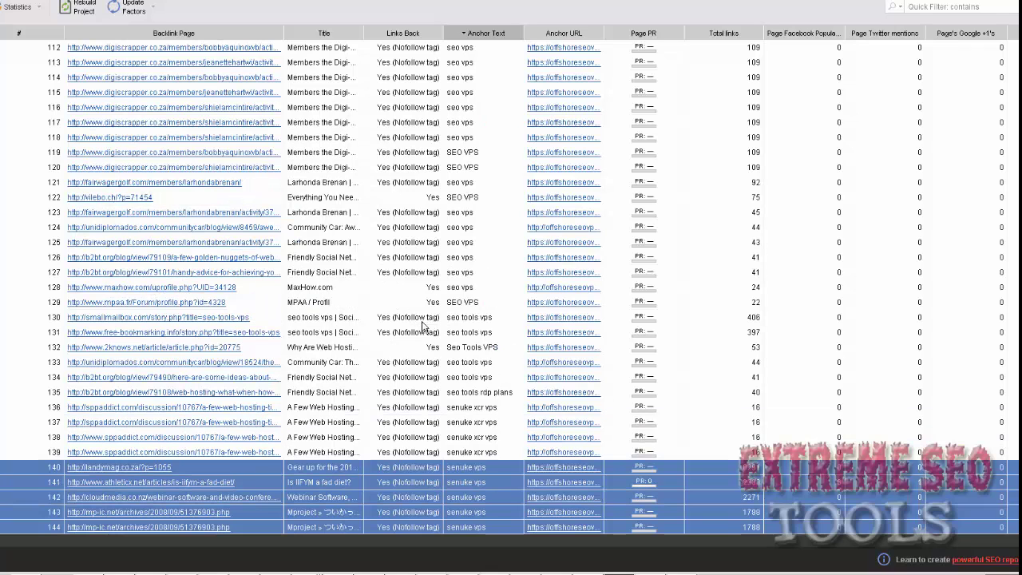
pyautogui.scroll(5, 402, 323)
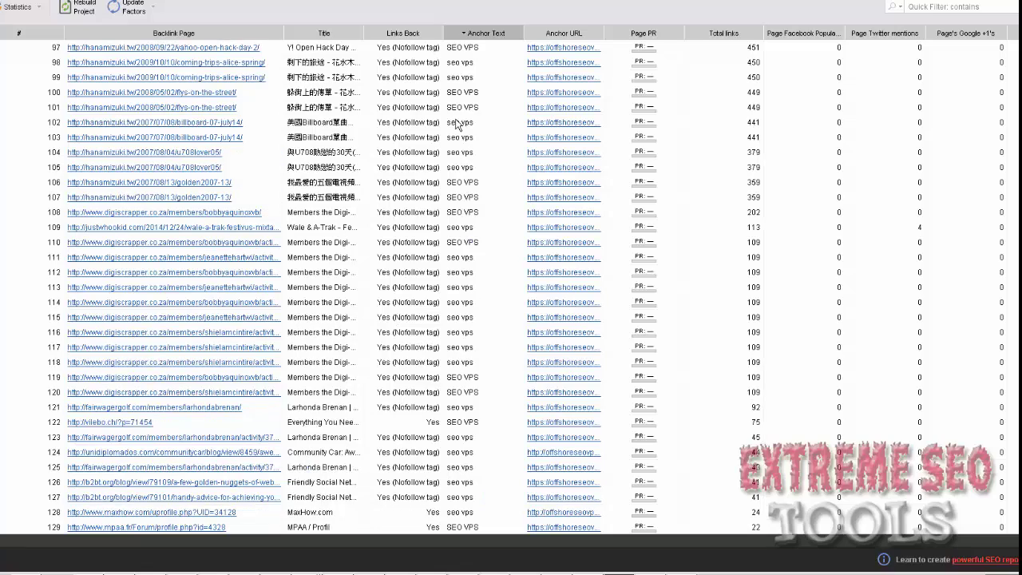
pyautogui.scroll(3, 510, 208)
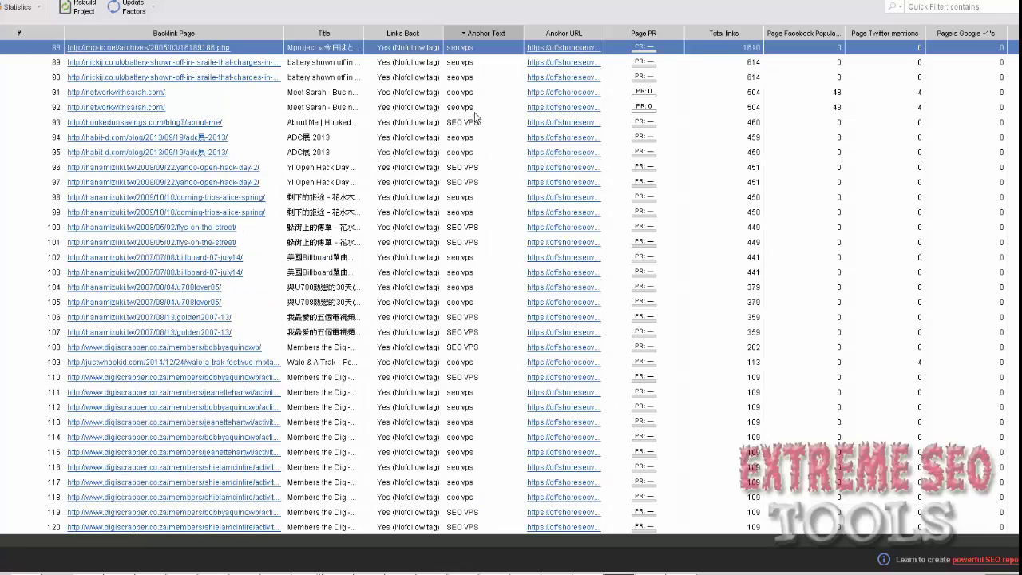
pyautogui.scroll(6, 476, 119)
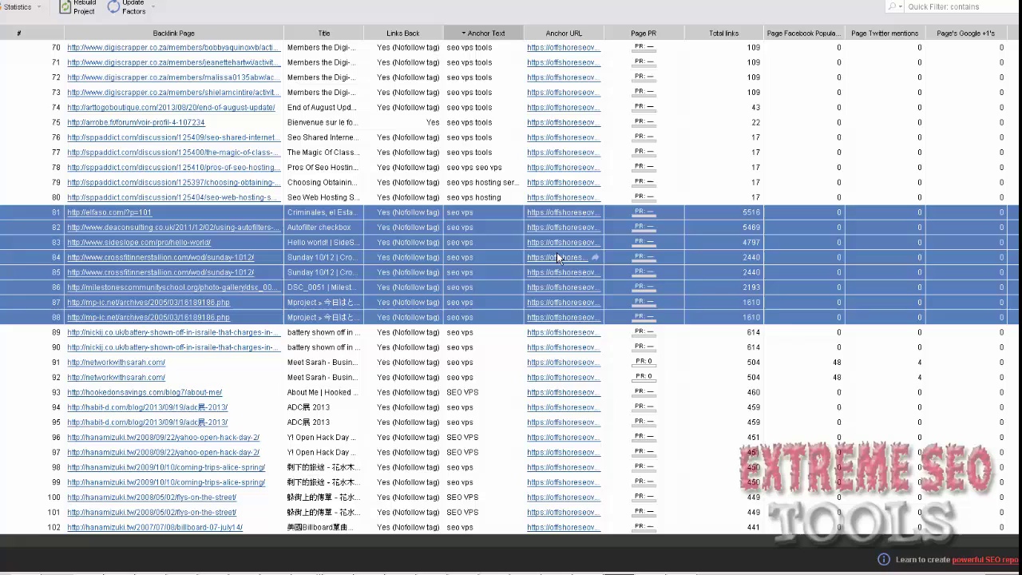
pyautogui.click(471, 212)
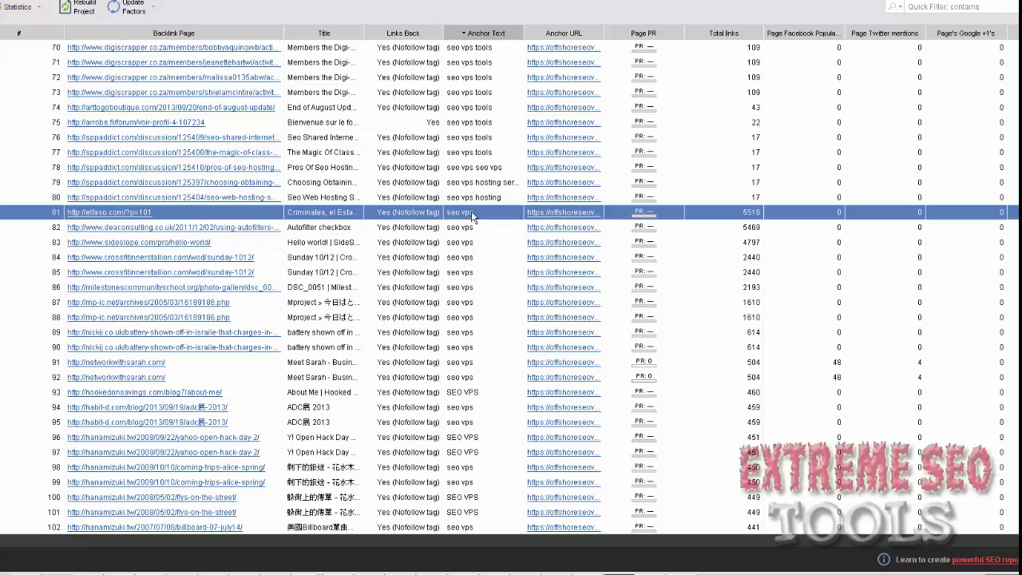
# Select the range of backlinks from the first "online poker" anchor text through the last "online casino" one
pyautogui.scroll(-20, 496, 279)
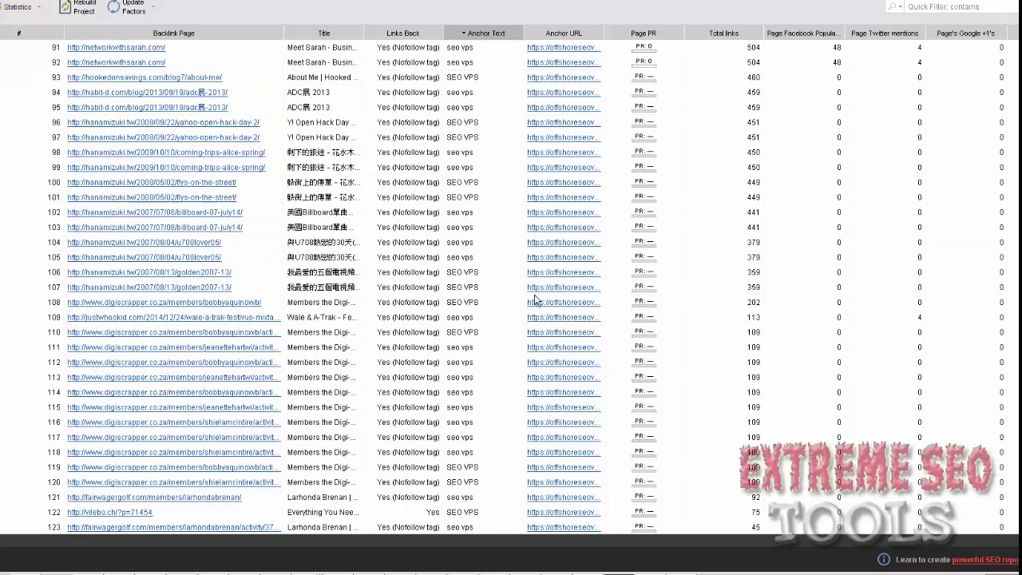
pyautogui.scroll(-9, 540, 302)
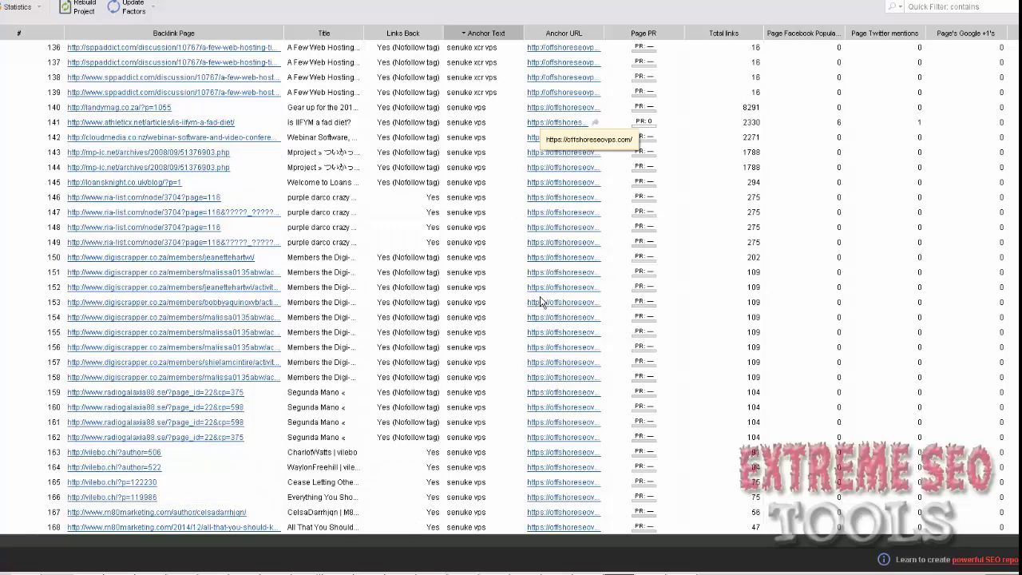
pyautogui.scroll(-7, 568, 306)
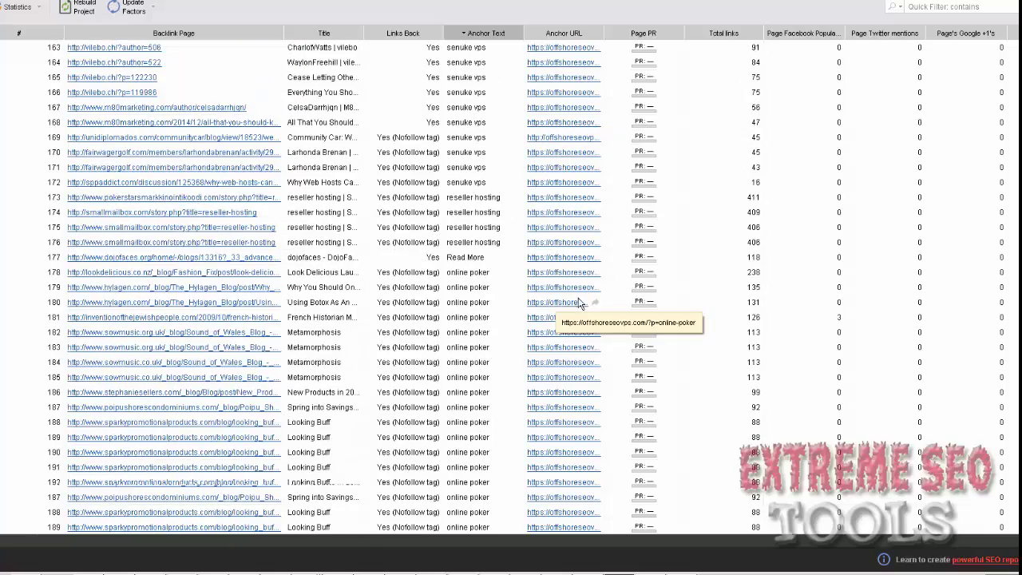
pyautogui.scroll(1, 592, 287)
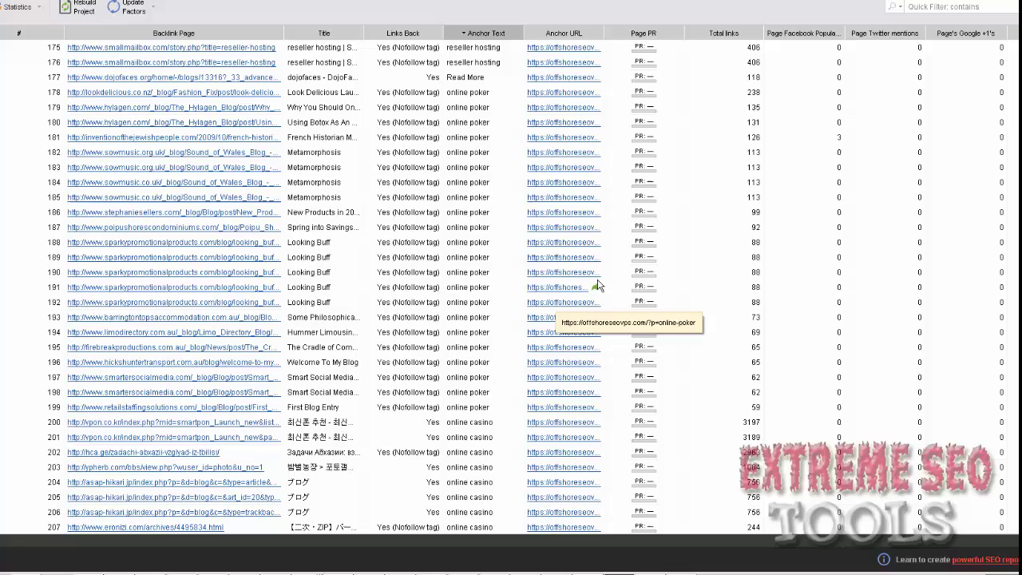
pyautogui.click(479, 94)
pyautogui.scroll(-9, 565, 291)
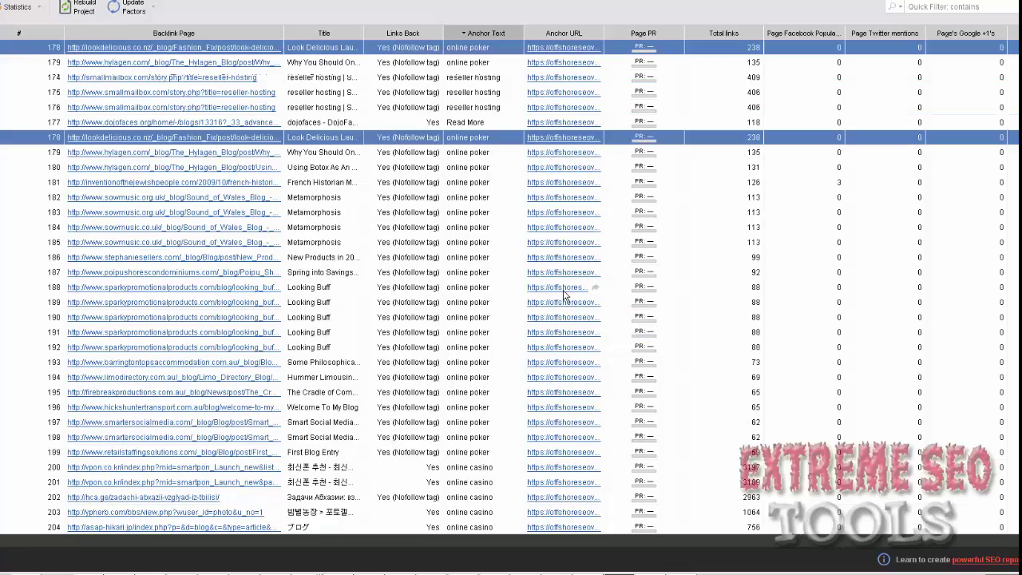
pyautogui.scroll(-8, 543, 324)
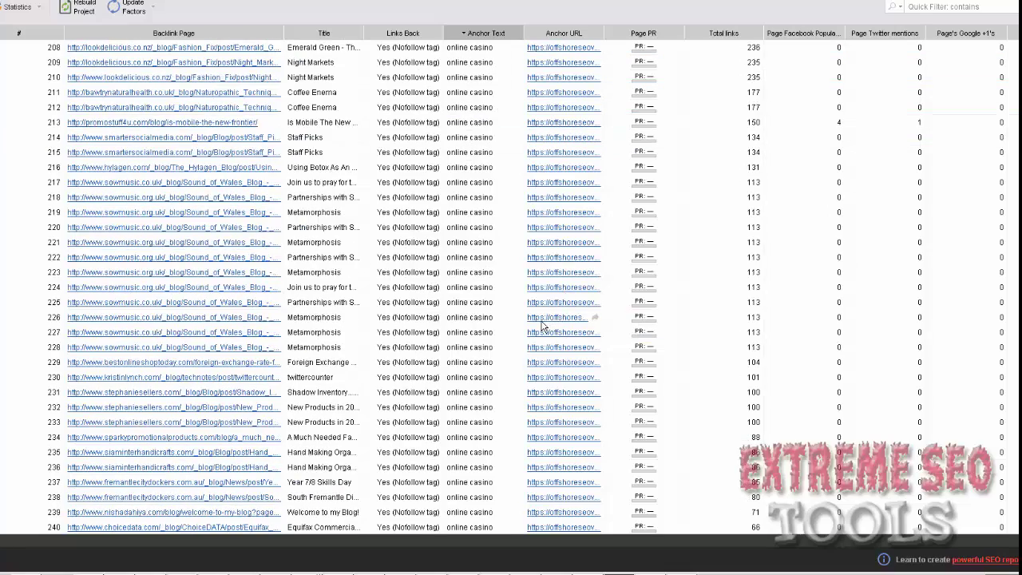
pyautogui.keyDown('shift'); pyautogui.click(469, 334); pyautogui.keyUp('shift')
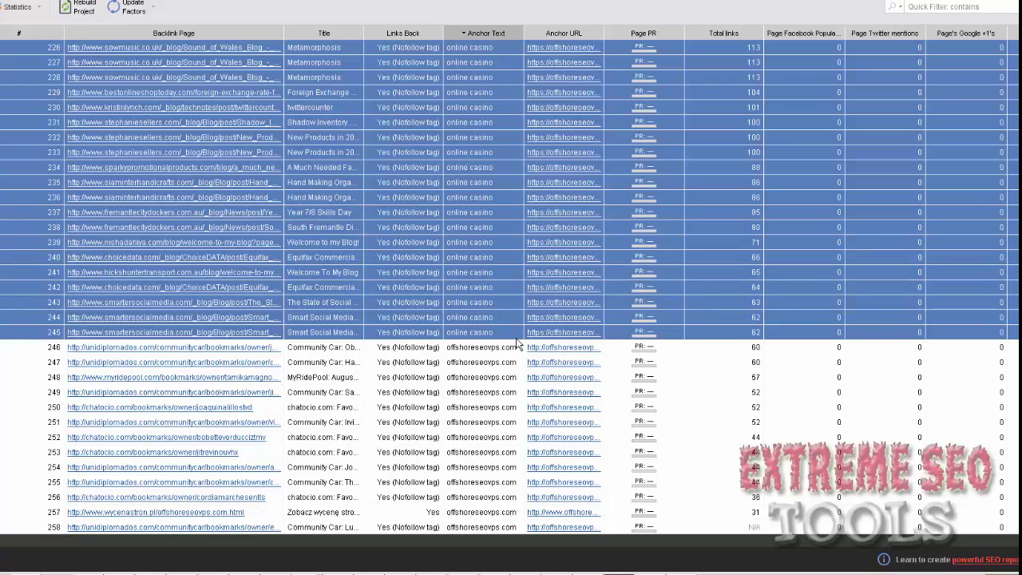
# Copy only the Backlink Page column of the selected poker and casino backlinks and paste it at the end of the text editor's list
pyautogui.rightClick(469, 289)
pyautogui.moveTo(620, 439)
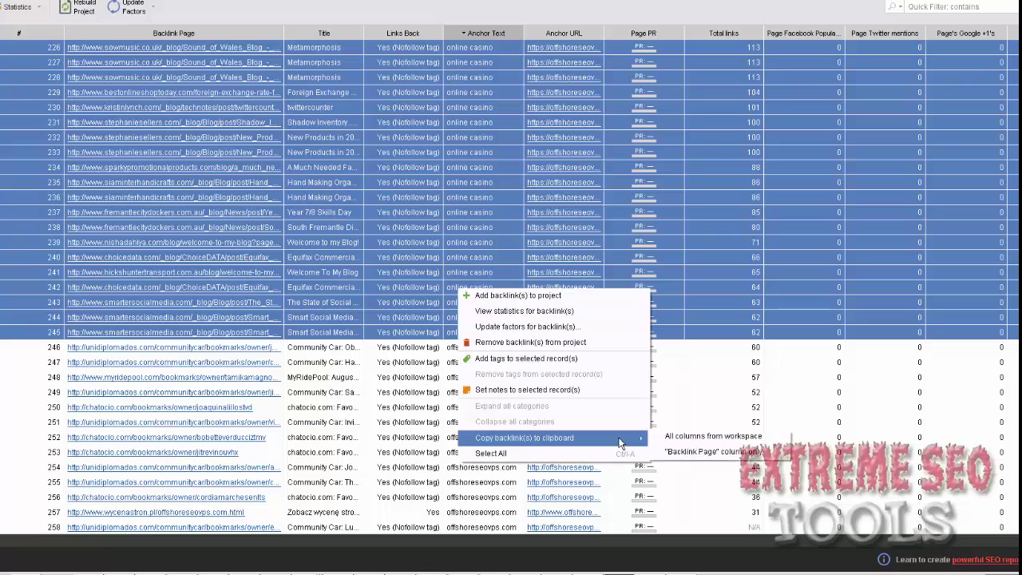
pyautogui.click(694, 452)
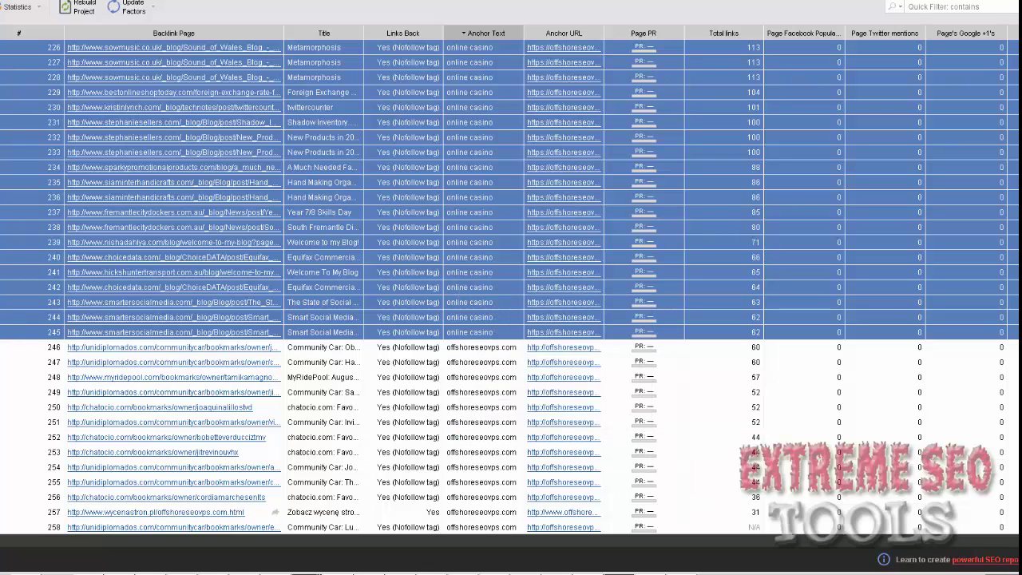
pyautogui.click(304, 558)
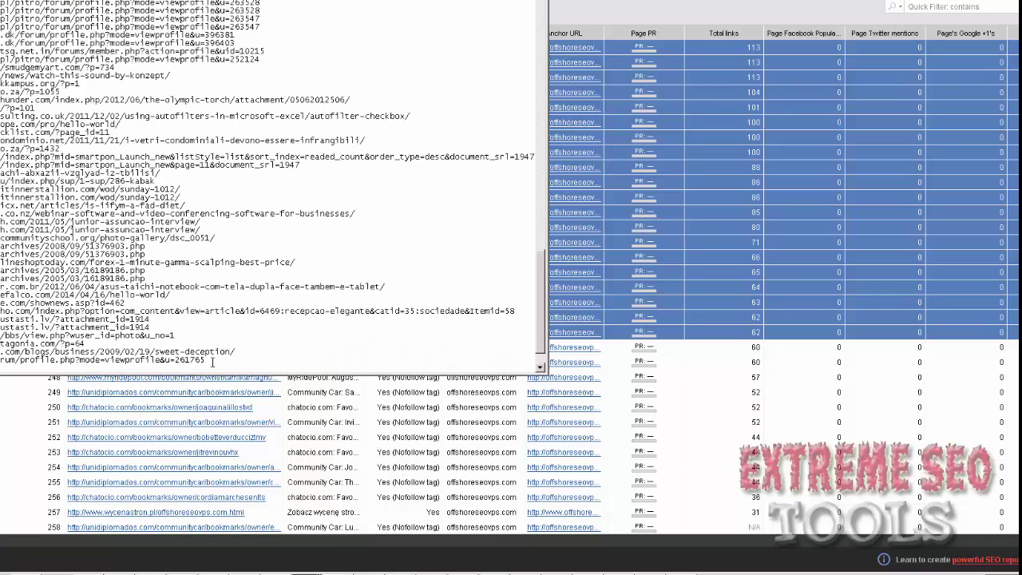
pyautogui.hotkey('ctrl', 'v')
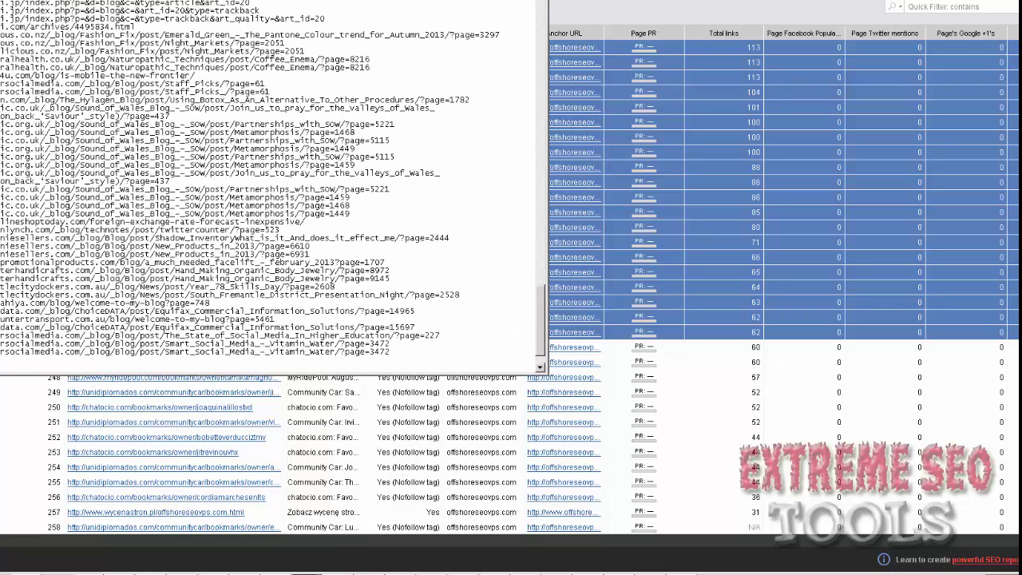
# Switch back to SEO SpyGlass and examine the anchor texts following the "online casino" group for further spam keywords
pyautogui.click(303, 570)
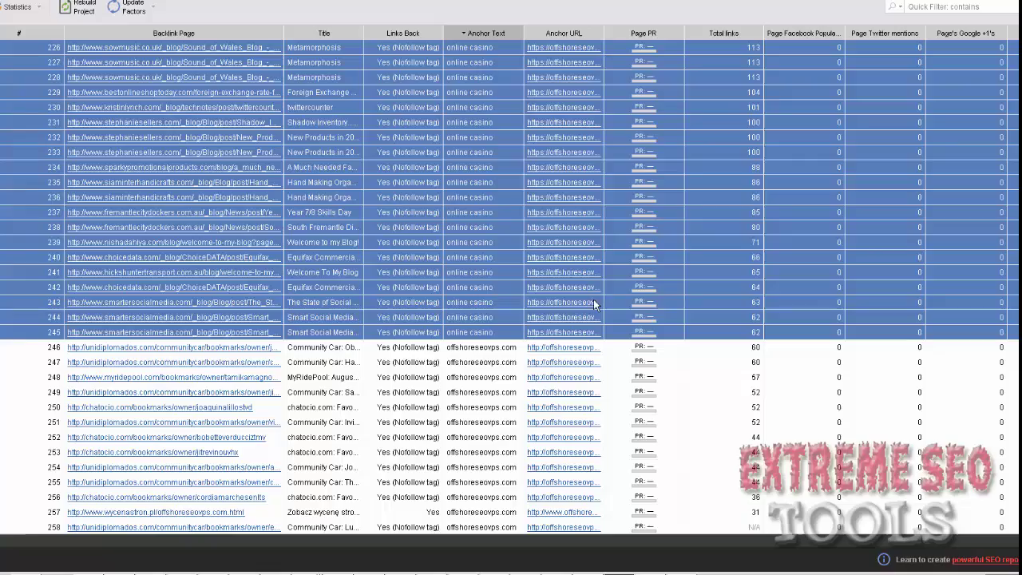
pyautogui.scroll(-6, 615, 388)
pyautogui.scroll(-15, 614, 388)
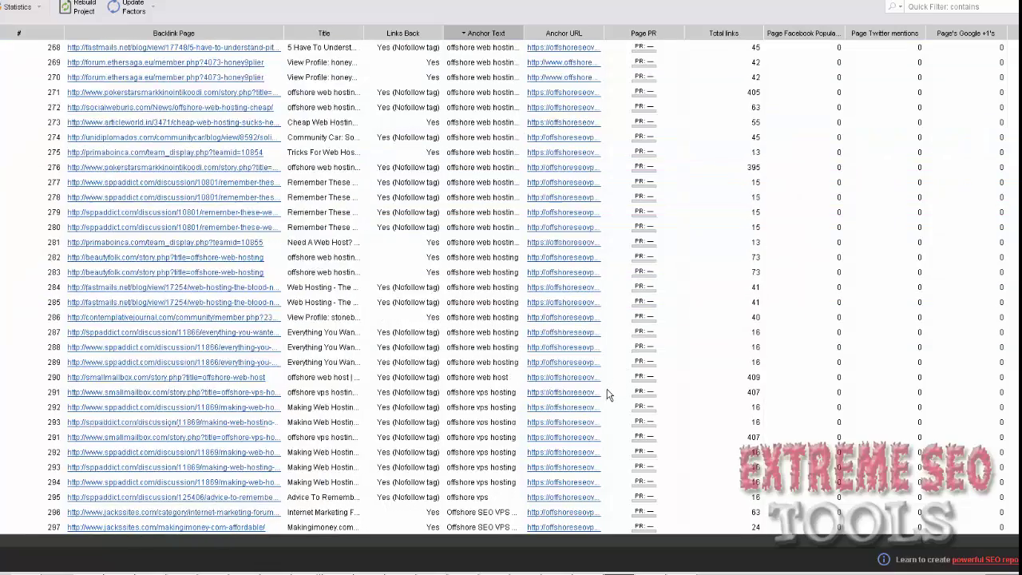
pyautogui.scroll(-14, 601, 395)
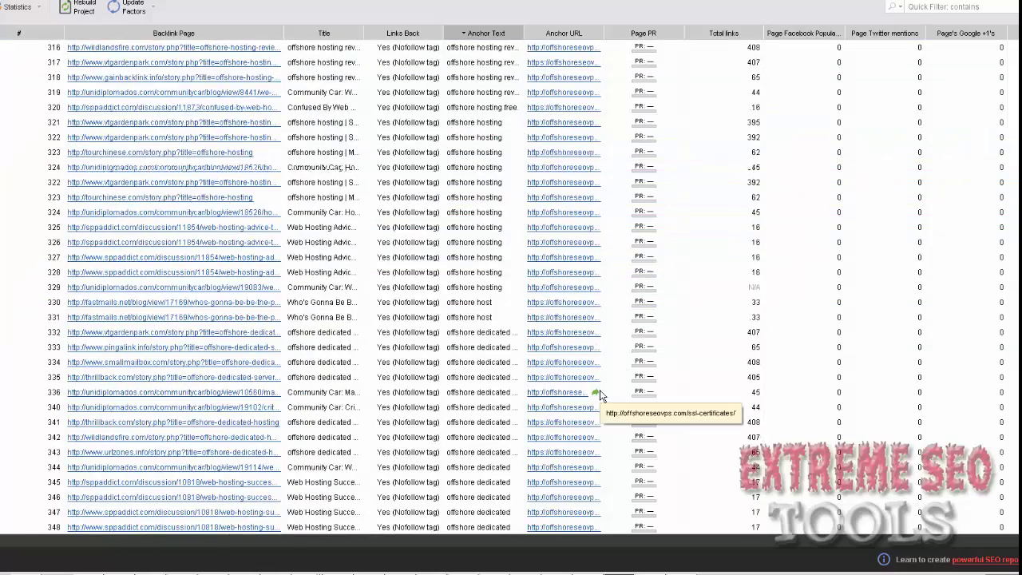
pyautogui.scroll(-10, 600, 394)
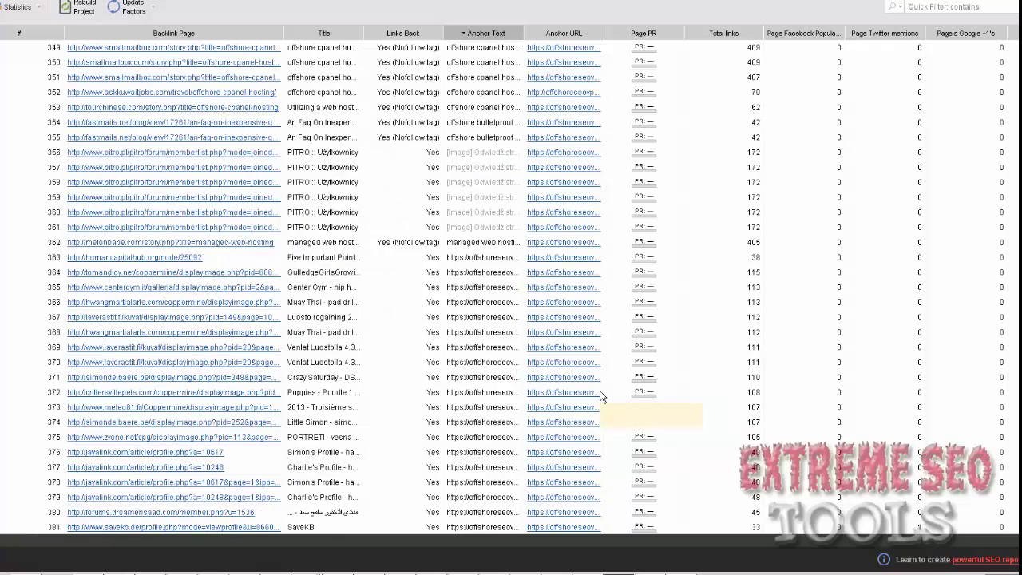
pyautogui.scroll(-16, 600, 396)
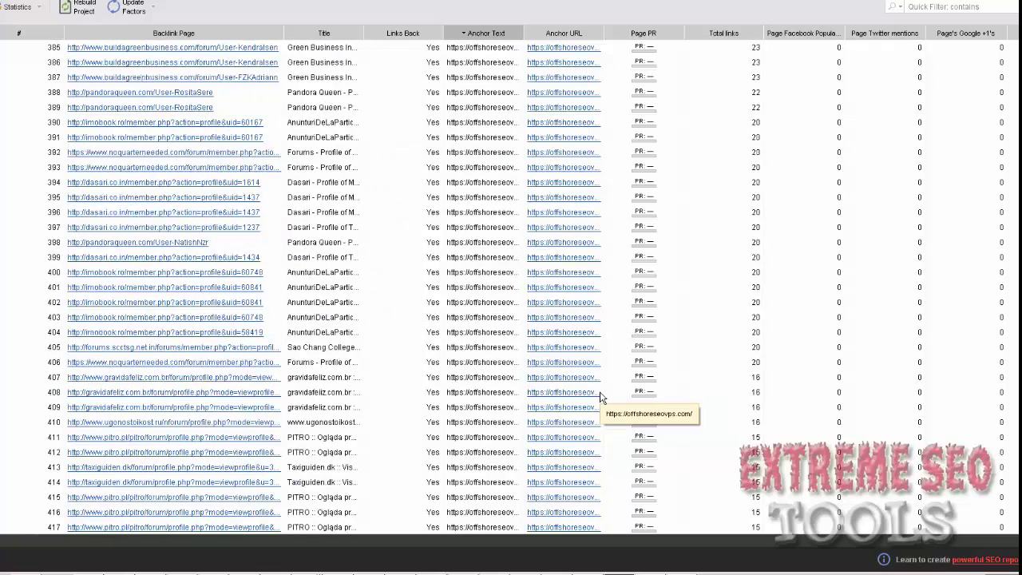
pyautogui.scroll(-17, 600, 397)
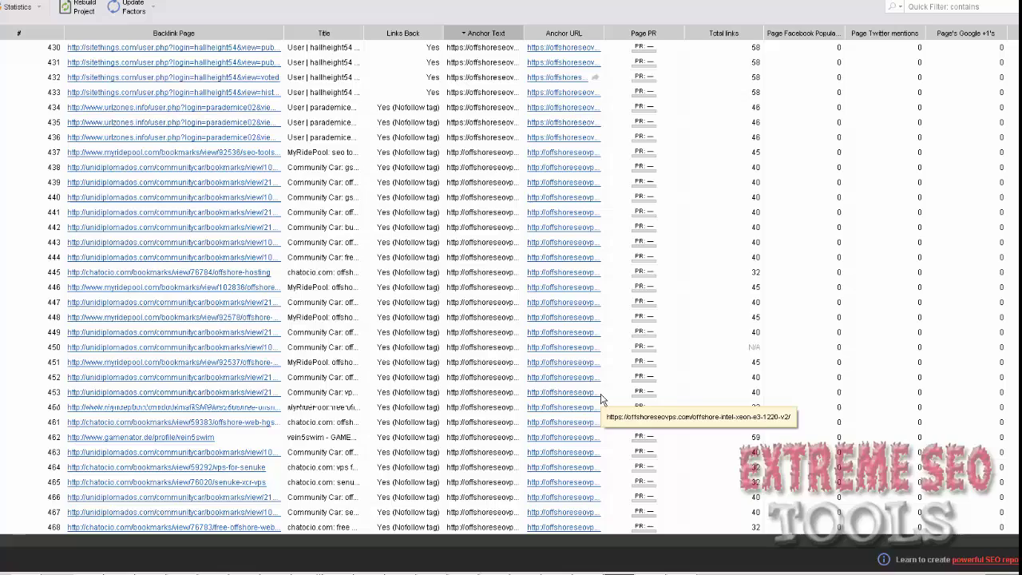
pyautogui.scroll(-6, 601, 396)
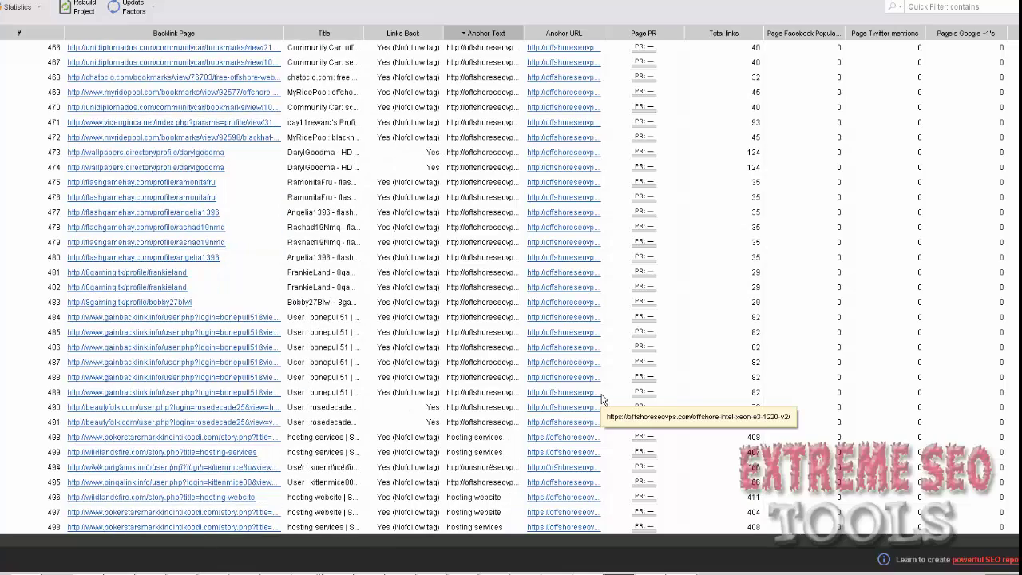
pyautogui.scroll(1, 543, 372)
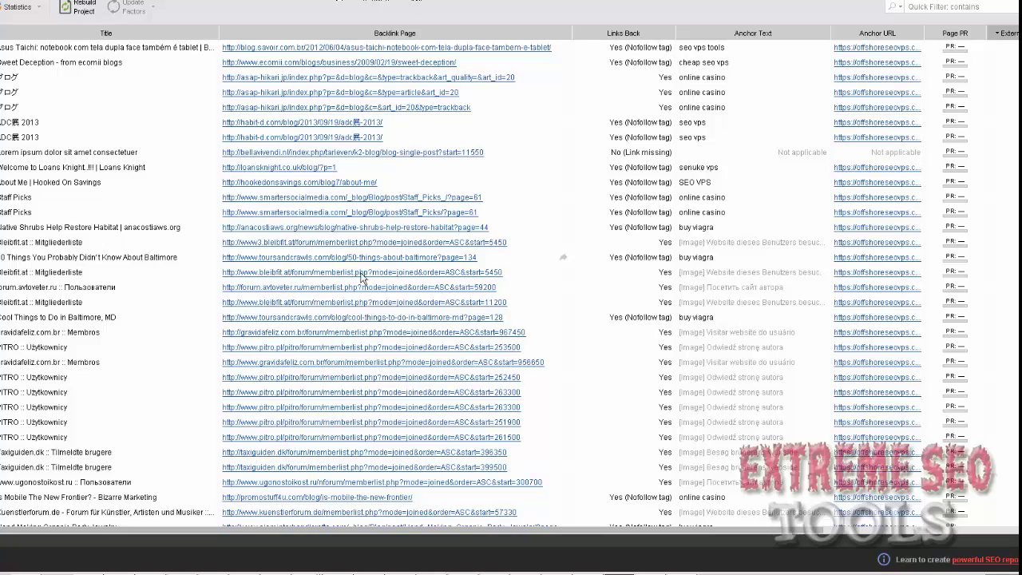
# Examine the backlinks sorted by external links, checking their anchor texts and whether each page still links back
pyautogui.scroll(-10, 358, 291)
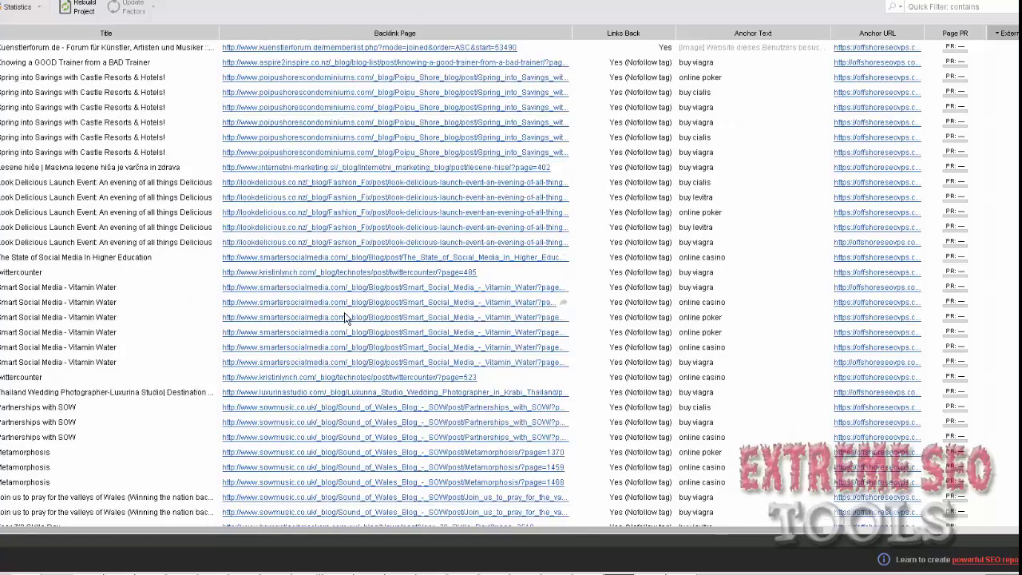
pyautogui.scroll(-10, 333, 322)
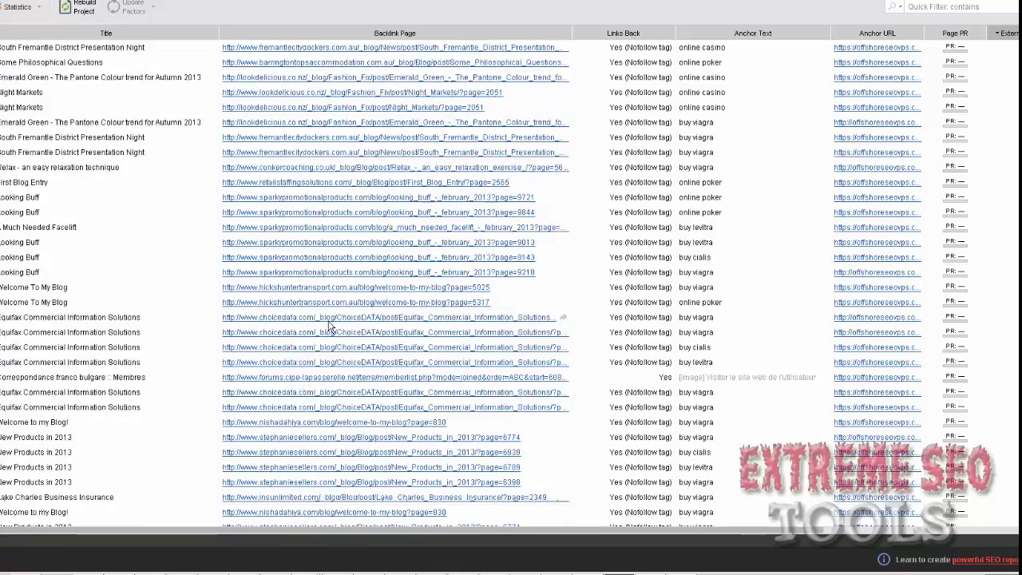
pyautogui.scroll(-10, 336, 331)
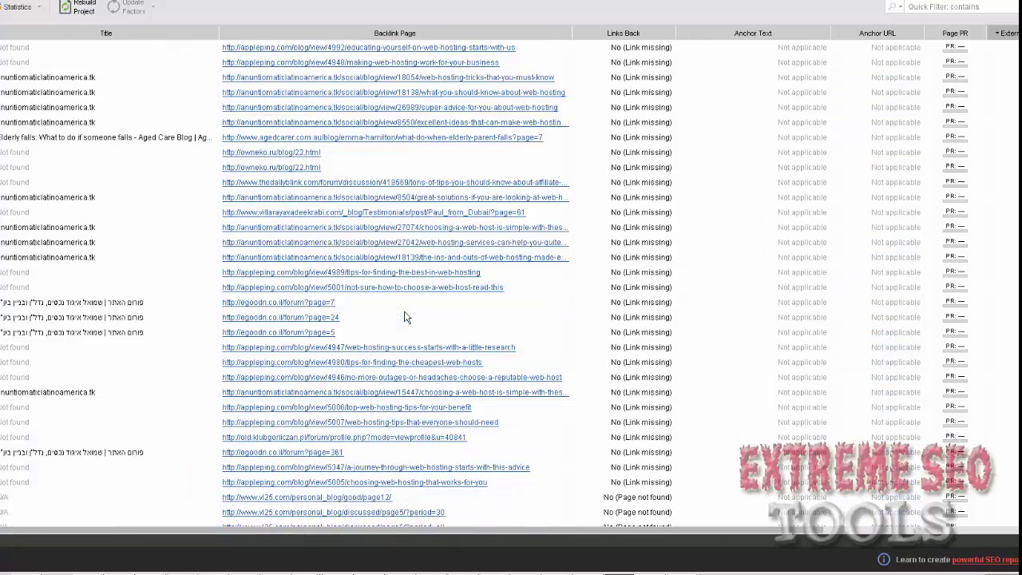
pyautogui.scroll(-2, 405, 317)
pyautogui.scroll(9, 404, 317)
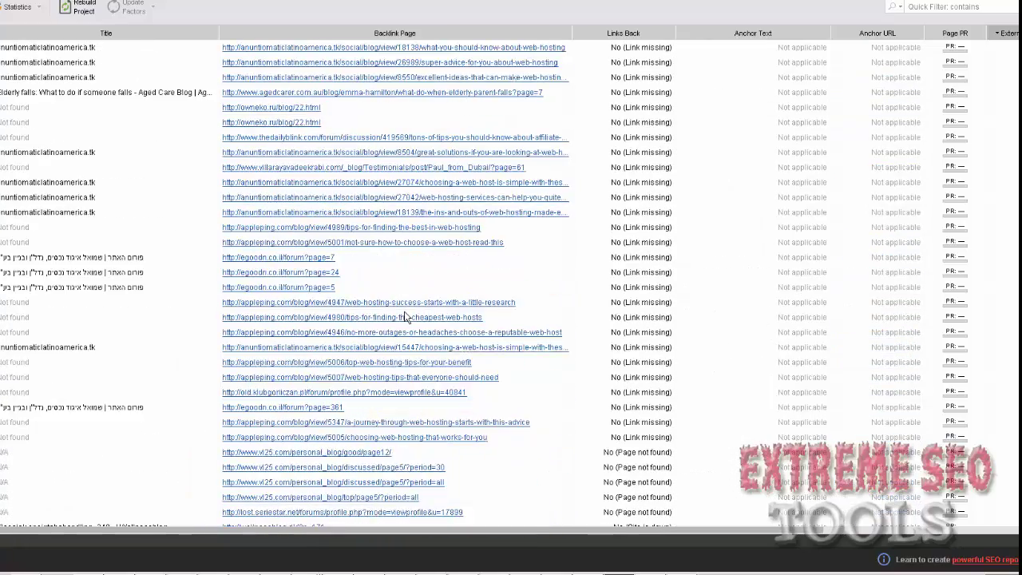
pyautogui.scroll(15, 405, 317)
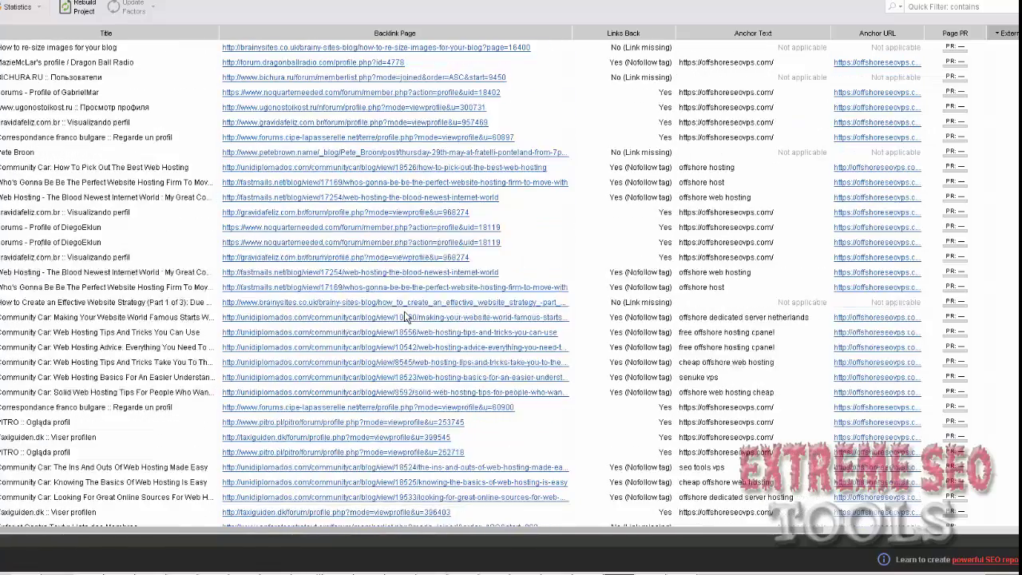
pyautogui.scroll(15, 404, 317)
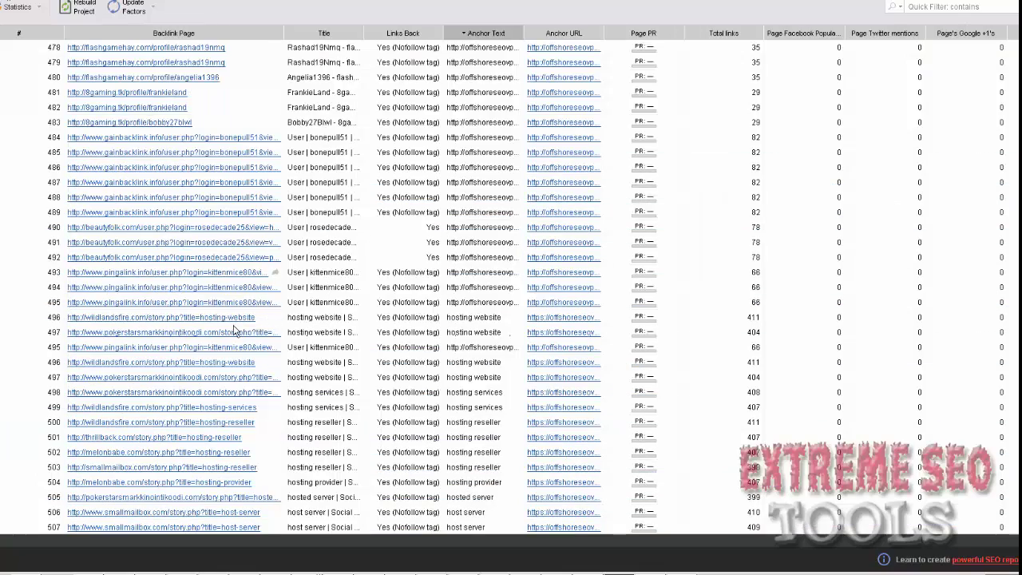
# Find the "buy viagra" anchor text group and select its backlinks from row 604 through row 633
pyautogui.scroll(-9, 238, 342)
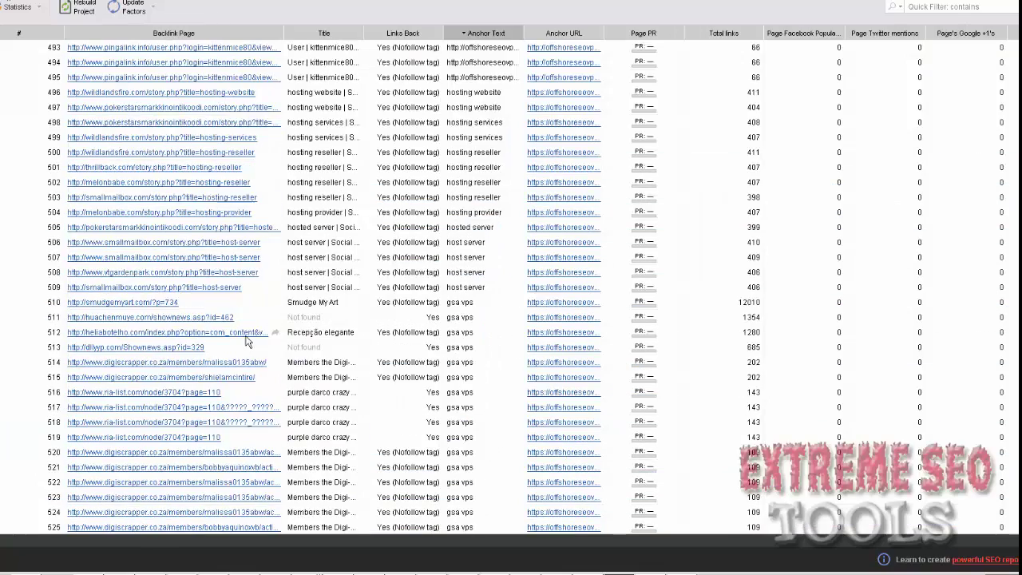
pyautogui.scroll(-9, 237, 341)
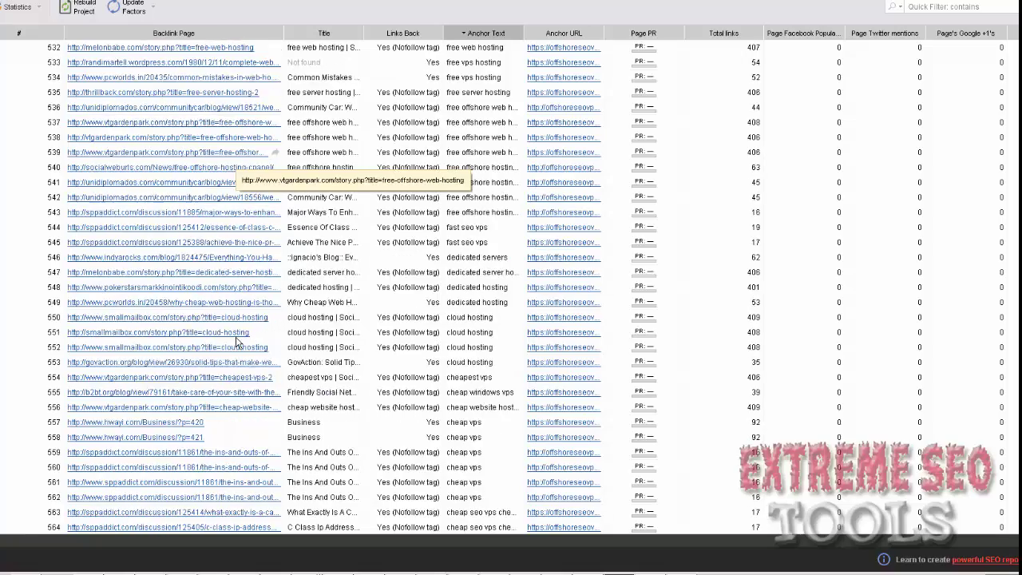
pyautogui.scroll(-17, 607, 432)
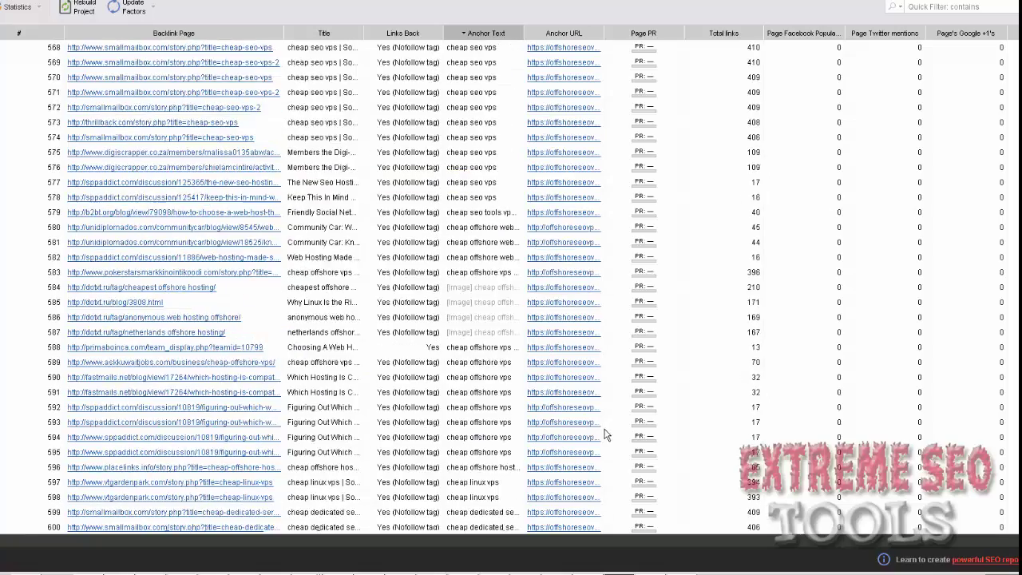
pyautogui.scroll(-4, 594, 438)
pyautogui.scroll(2, 593, 431)
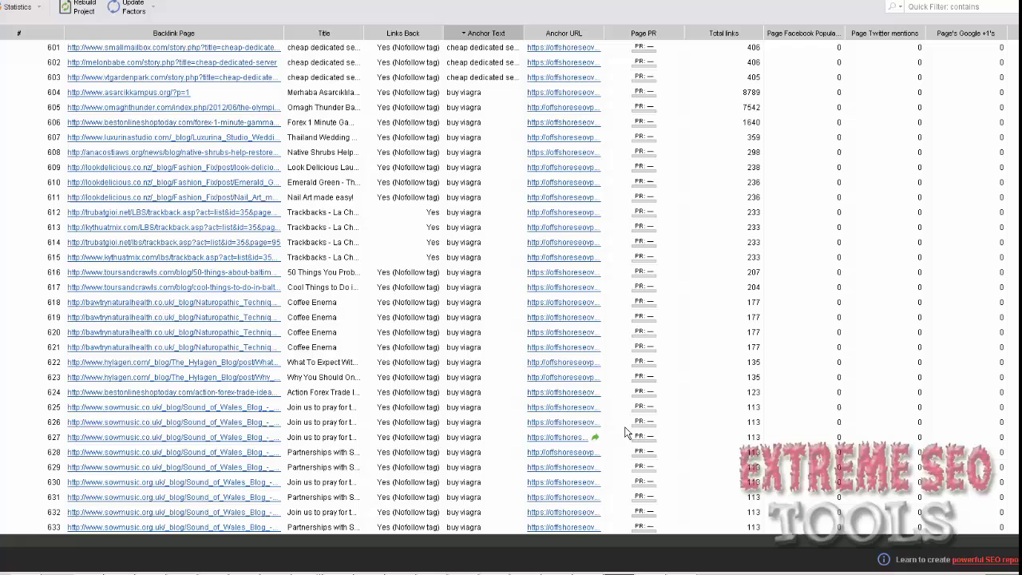
pyautogui.moveTo(464, 97); pyautogui.dragTo(462, 528)
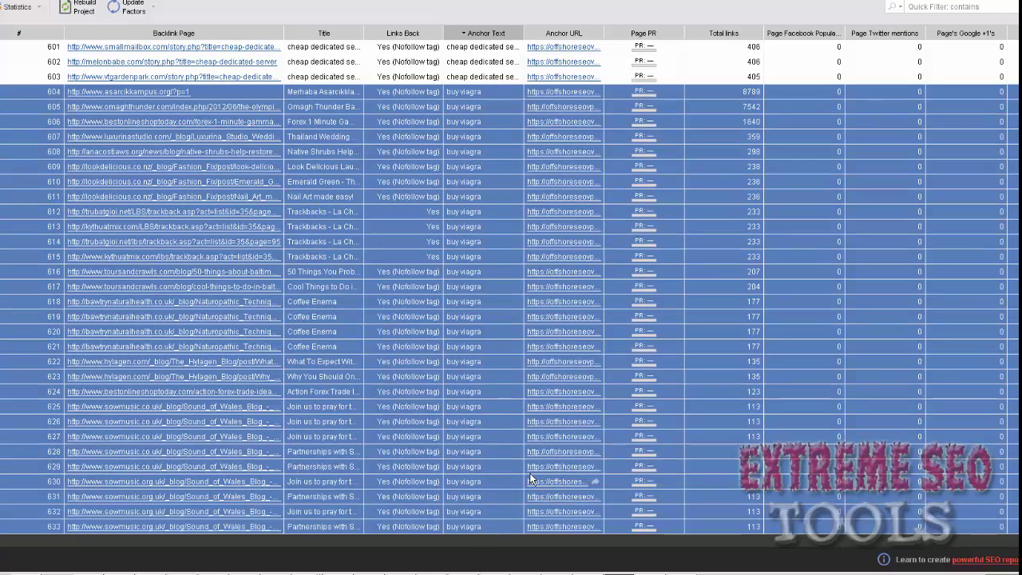
# Extend the selection over further "buy viagra" backlinks down to row 663
pyautogui.scroll(-5, 531, 478)
pyautogui.scroll(-7, 508, 307)
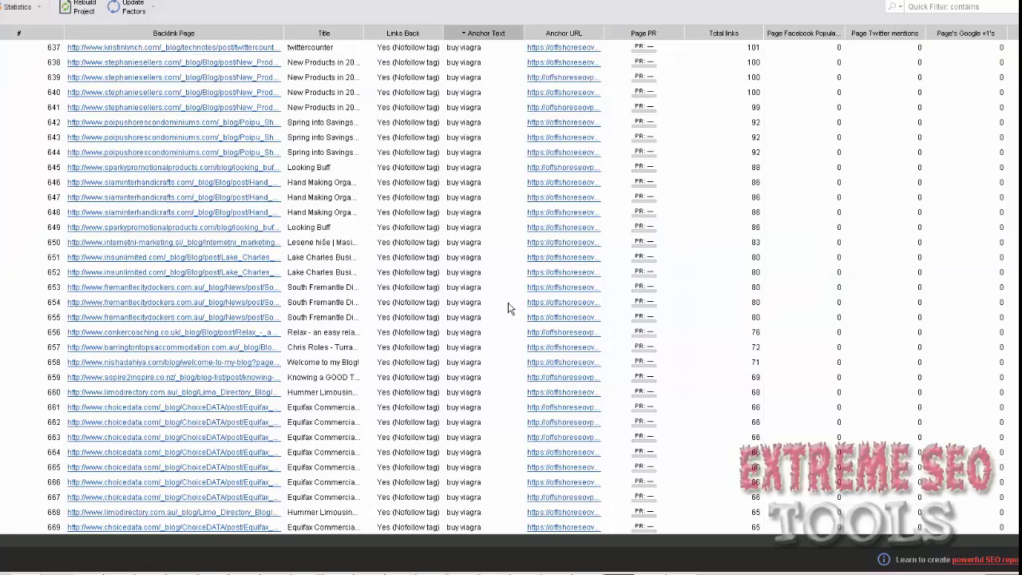
pyautogui.scroll(3, 511, 307)
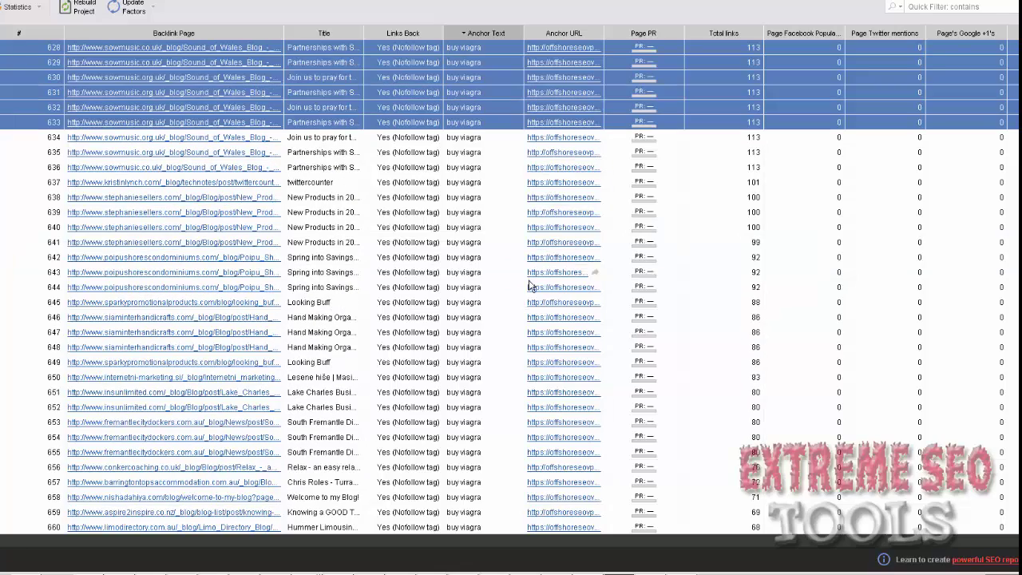
pyautogui.scroll(-1, 529, 283)
pyautogui.keyDown('shift'); pyautogui.click(486, 107); pyautogui.keyUp('shift')
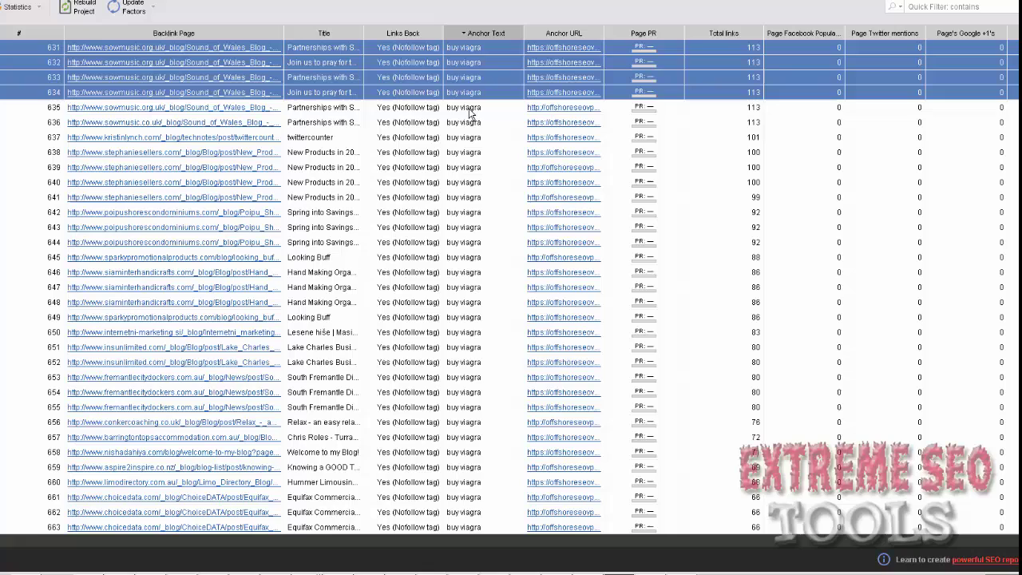
pyautogui.moveTo(460, 128); pyautogui.dragTo(474, 527)
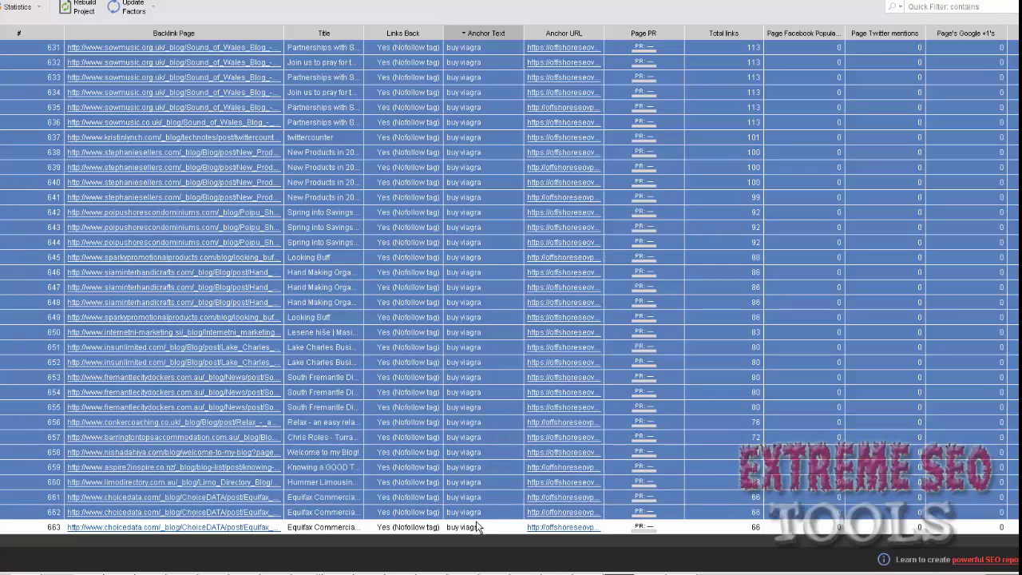
# Extend the selection over the remaining "buy viagra" backlinks and the "buy levitra" ones down to row 702
pyautogui.scroll(-6, 564, 440)
pyautogui.scroll(-1, 559, 435)
pyautogui.moveTo(564, 441); pyautogui.dragTo(538, 478)
pyautogui.scroll(-3, 538, 477)
pyautogui.scroll(-3, 537, 476)
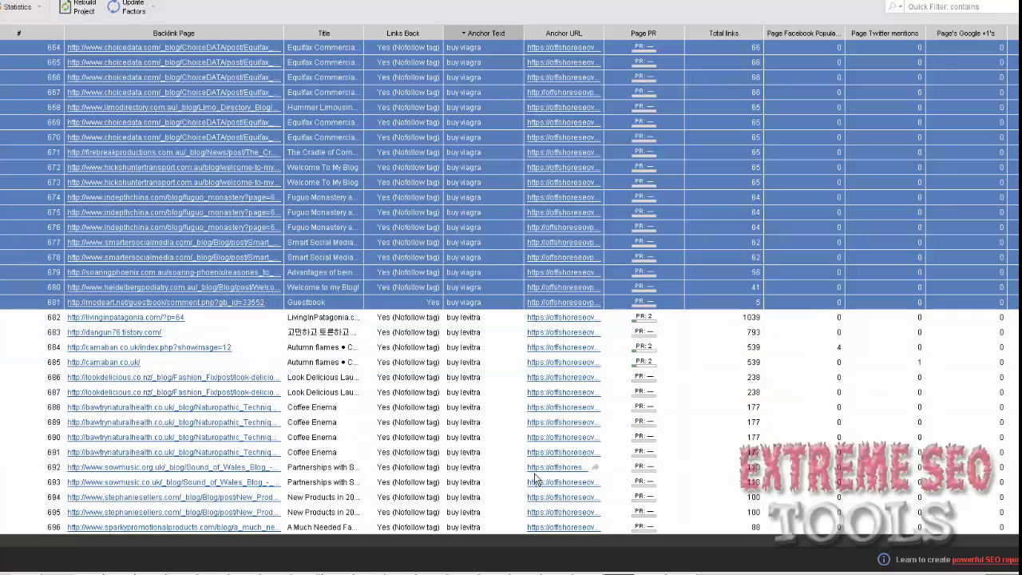
pyautogui.moveTo(457, 238); pyautogui.dragTo(482, 530)
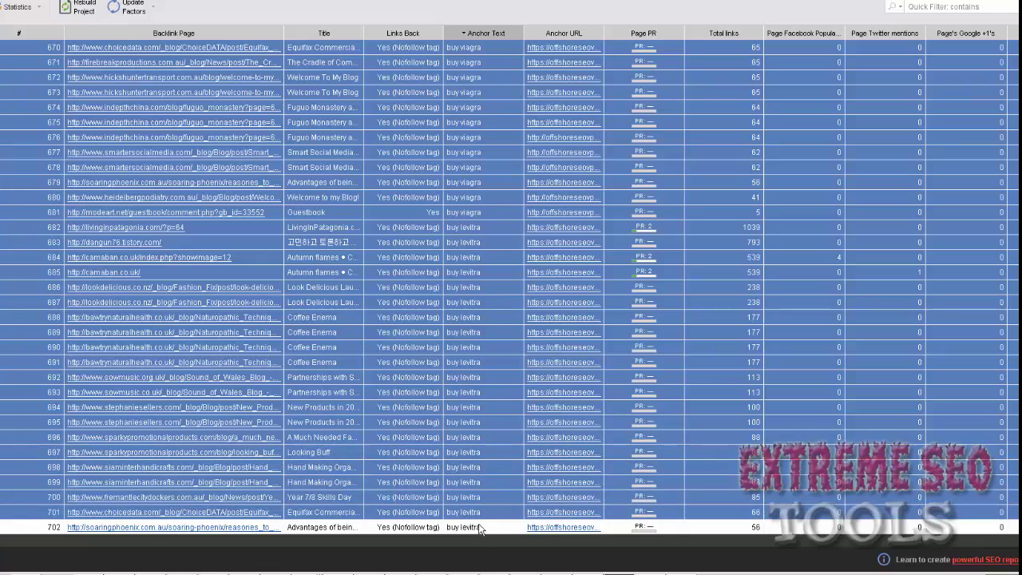
# Extend the selection over the last "buy levitra" backlinks and all "buy cialis" ones, ending at row 727
pyautogui.scroll(-6, 499, 420)
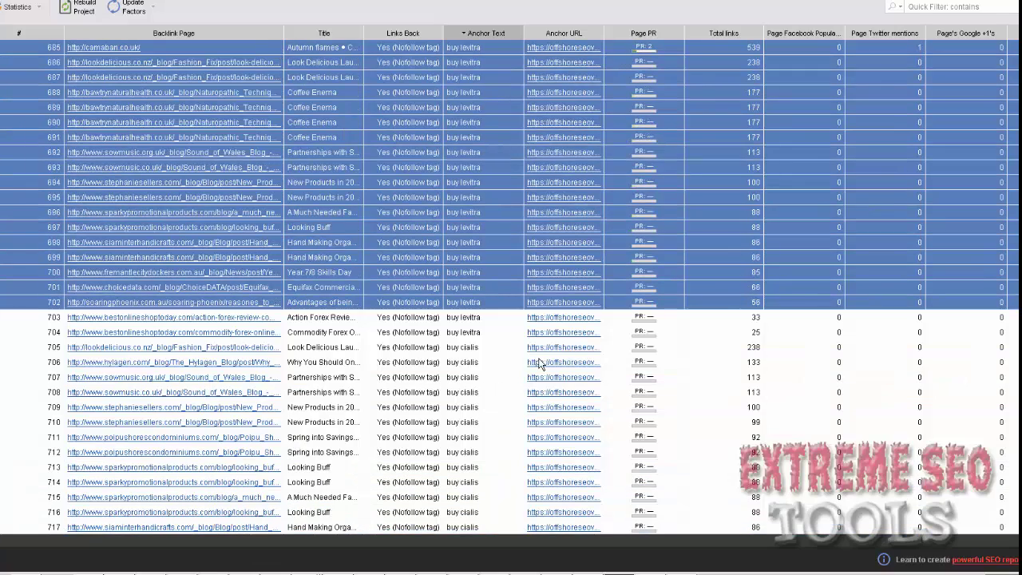
pyautogui.scroll(-4, 547, 363)
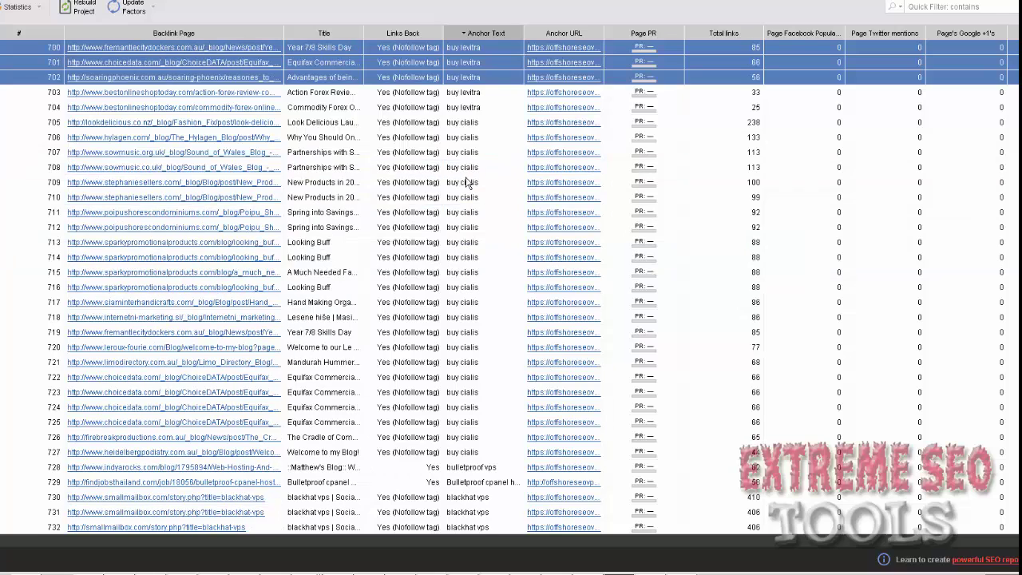
pyautogui.moveTo(462, 99); pyautogui.dragTo(475, 455)
pyautogui.scroll(-6, 566, 424)
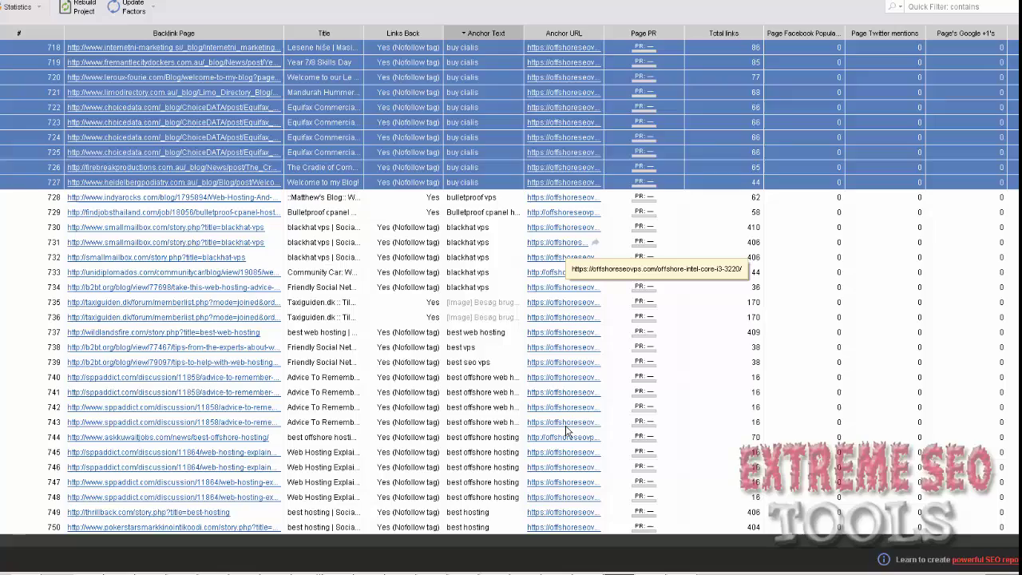
# Examine the anchor texts after the "buy cialis" group and the backlinks without an anchor text for more spam
pyautogui.scroll(-2, 565, 431)
pyautogui.scroll(-2, 608, 386)
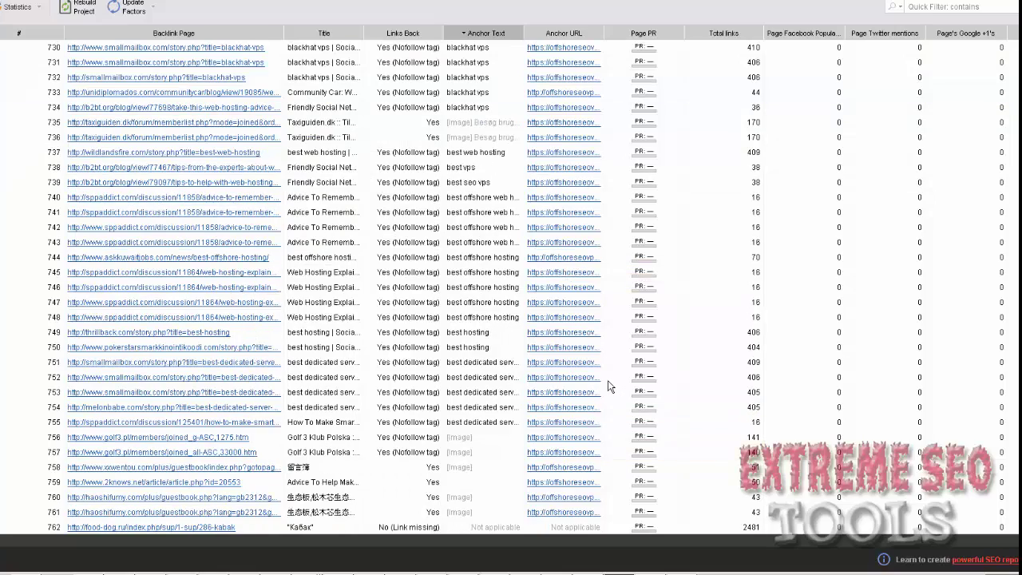
pyautogui.scroll(-8, 609, 386)
pyautogui.scroll(-18, 594, 377)
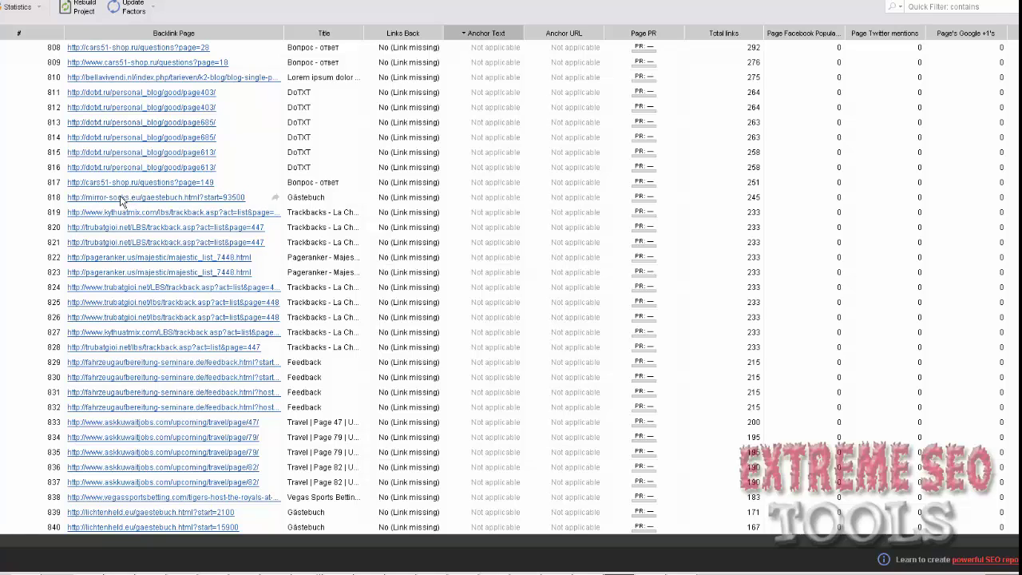
pyautogui.scroll(4, 575, 324)
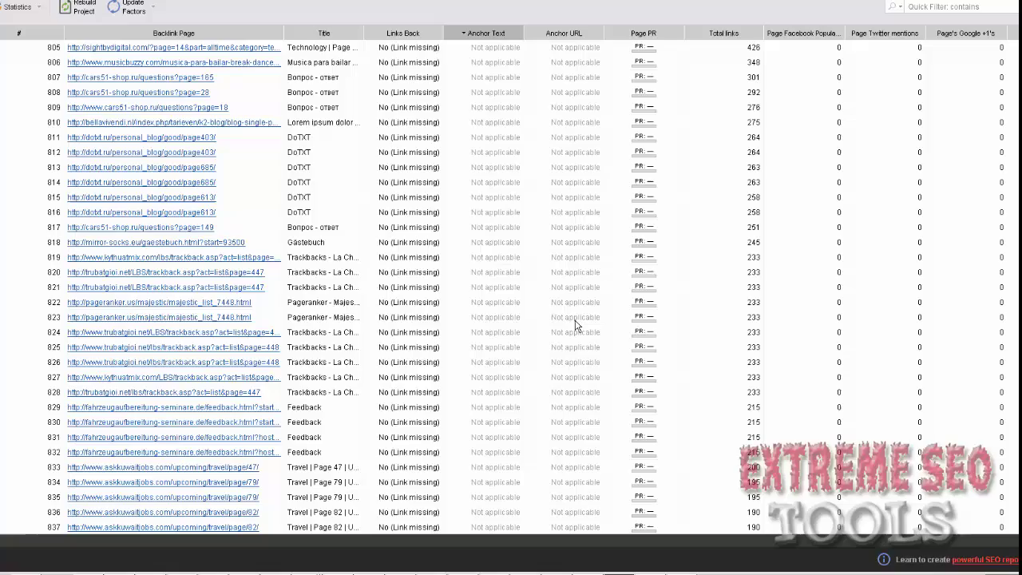
pyautogui.scroll(13, 575, 324)
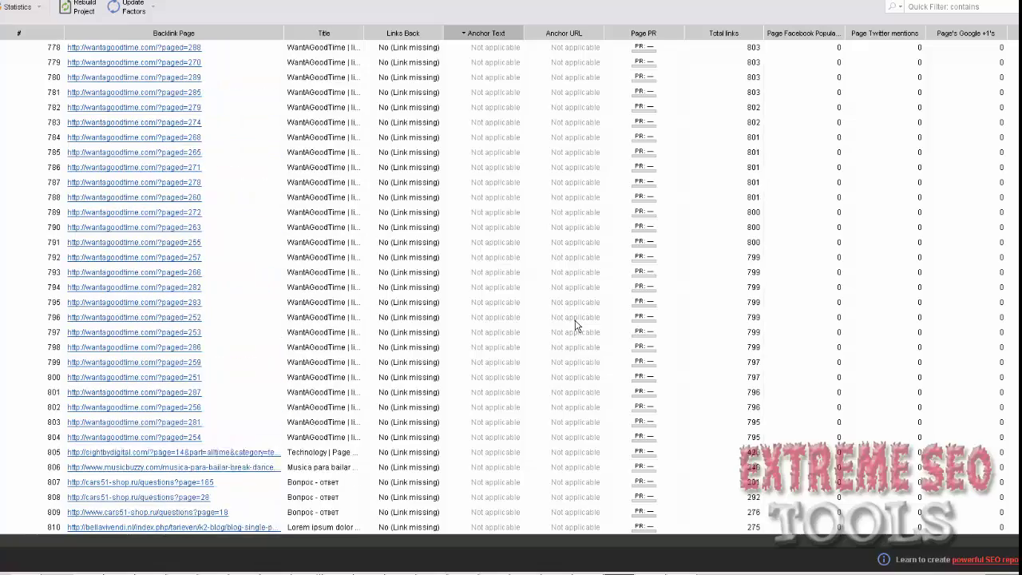
pyautogui.scroll(15, 575, 323)
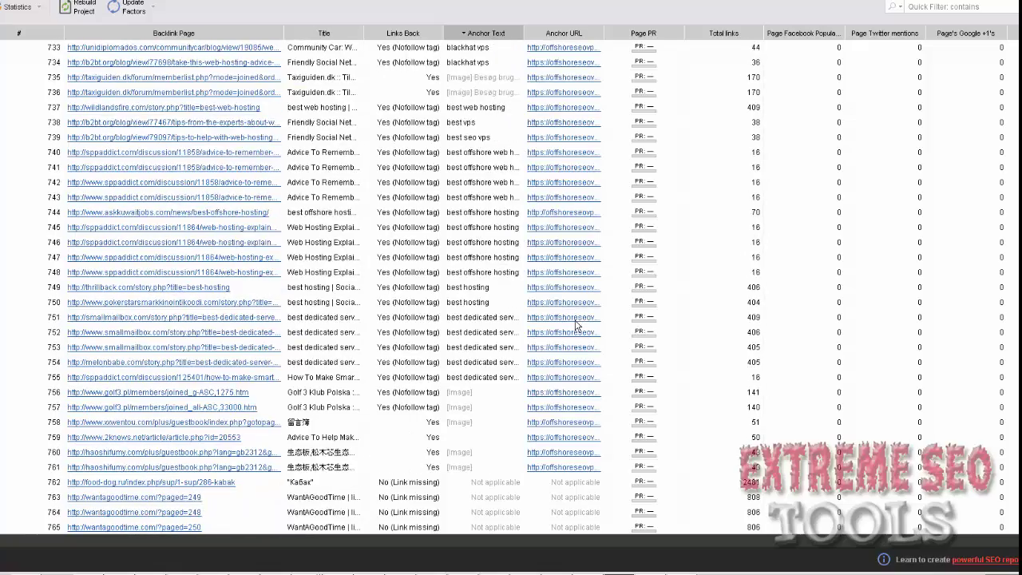
# Copy only the Backlink Page column of the selected viagra, levitra and cialis backlinks and paste it at the end of the text editor's list
pyautogui.scroll(5, 577, 323)
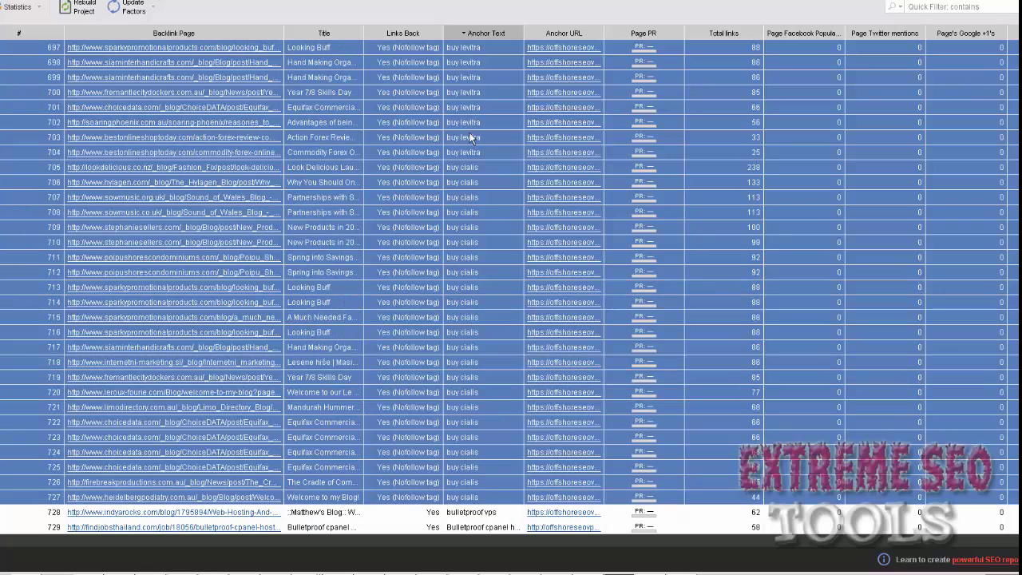
pyautogui.rightClick(469, 133)
pyautogui.moveTo(579, 283)
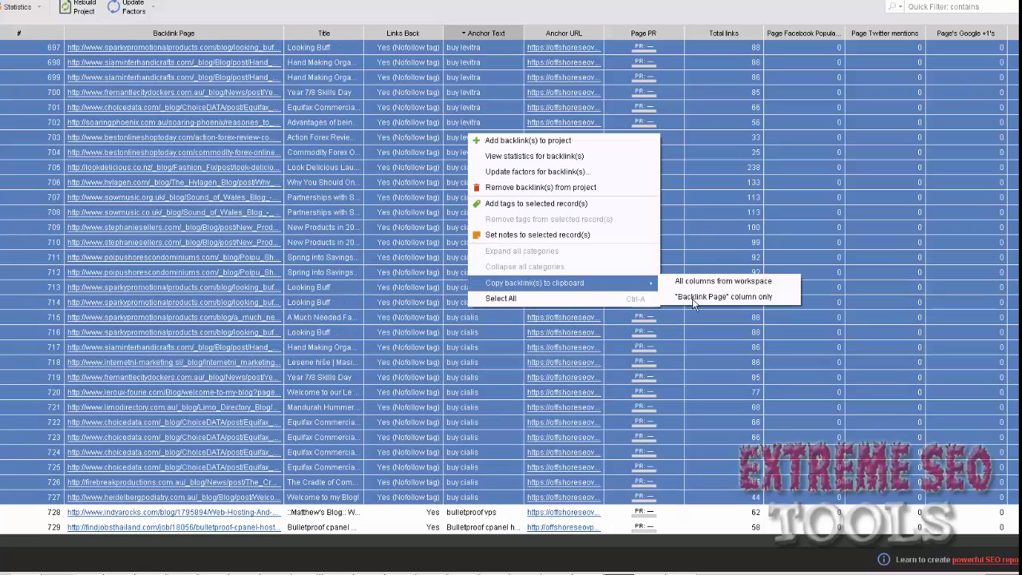
pyautogui.click(695, 297)
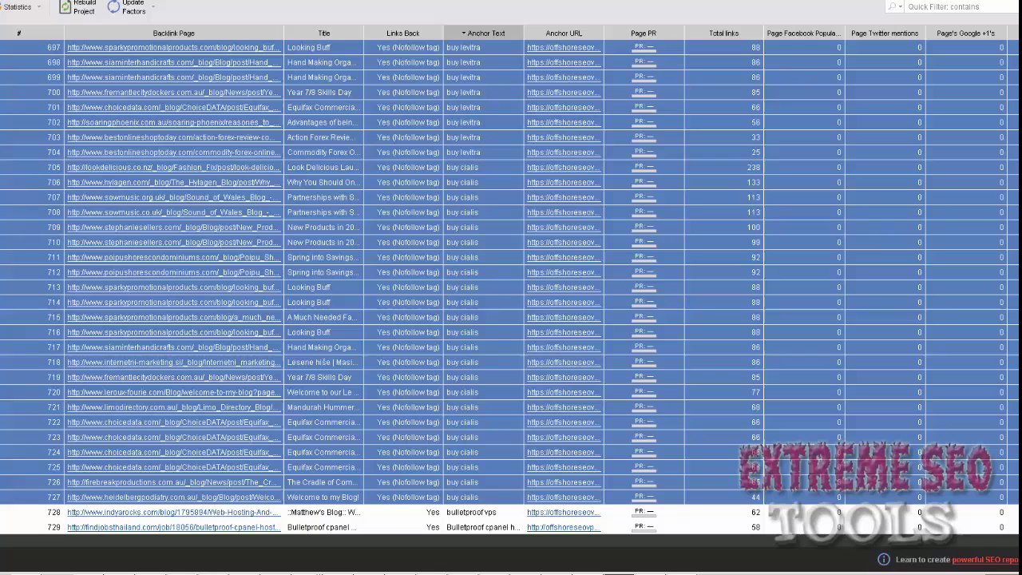
pyautogui.click(303, 572)
pyautogui.click(303, 556)
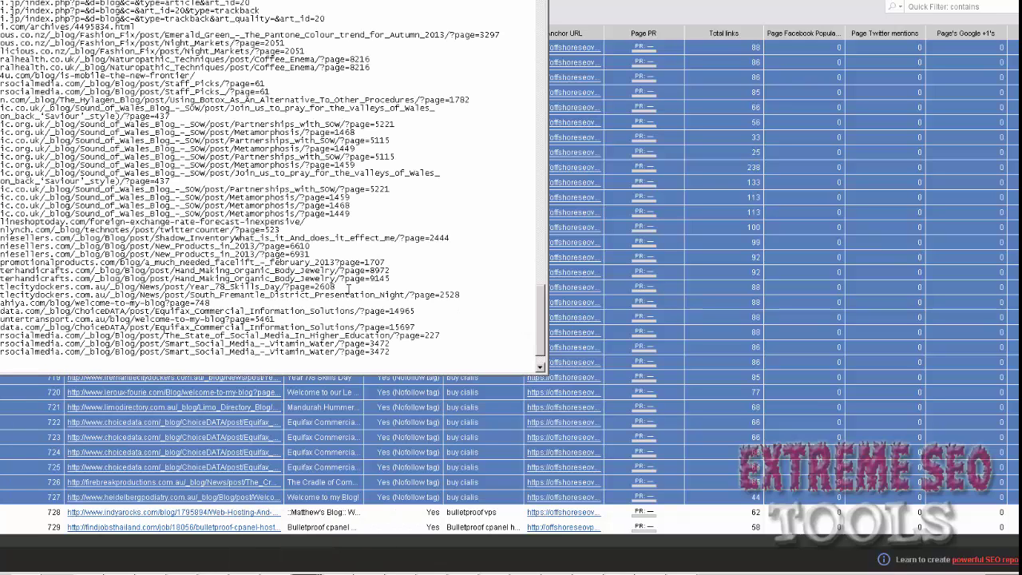
pyautogui.hotkey('ctrl', 'v')
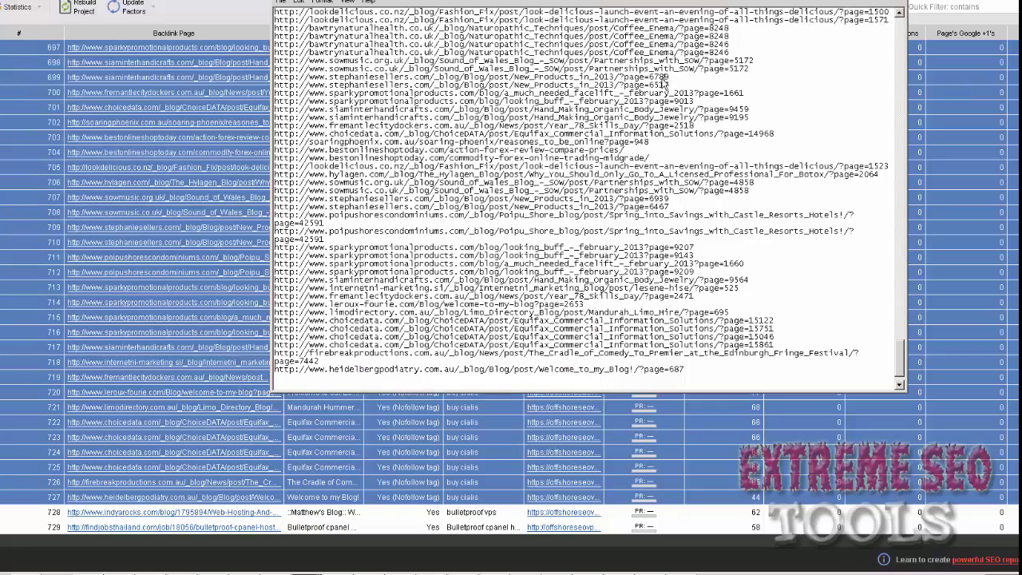
# Copy the whole collected list and open the shadyseo2 text document from the WebMaster Tools folder on the desktop
pyautogui.write('http://taxiguiden.dk/forum/profile.php?mode=viewprofile&u=399545 http://www.pcworlds.in/20458/why-cheap-web-hosting-is-though-not-always-the-best/ http://www.articleworld.in/3471/cheap-web-hosting-sucks-heres-why/')
pyautogui.hotkey('ctrl', 'a')
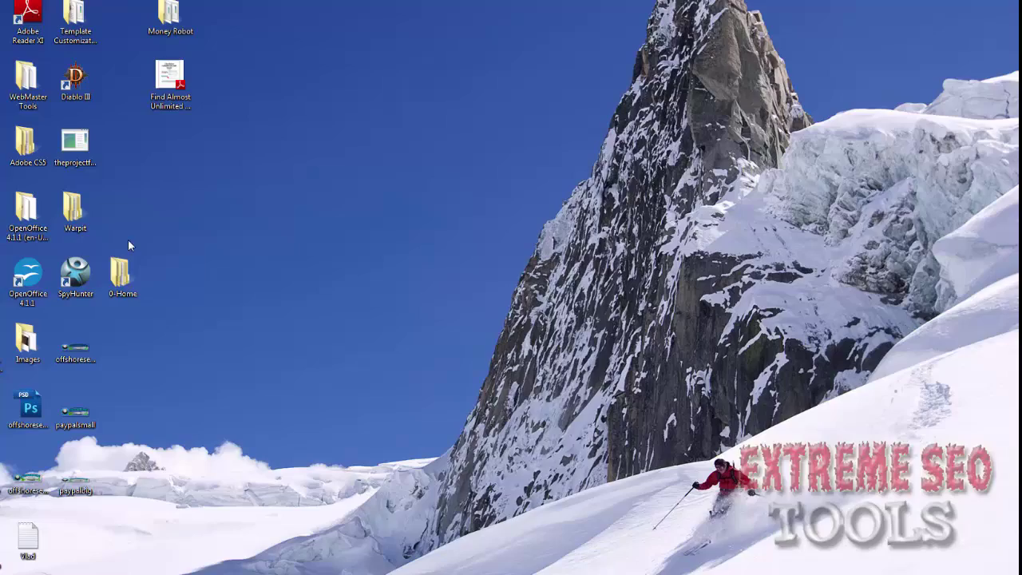
pyautogui.doubleClick(27, 80)
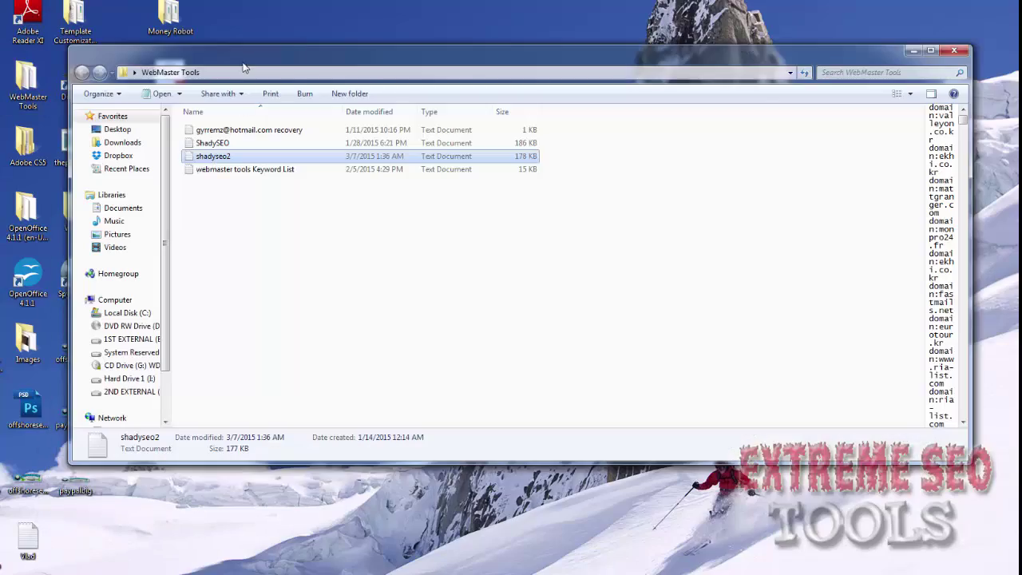
pyautogui.moveTo(244, 67); pyautogui.dragTo(311, 18)
pyautogui.doubleClick(323, 109)
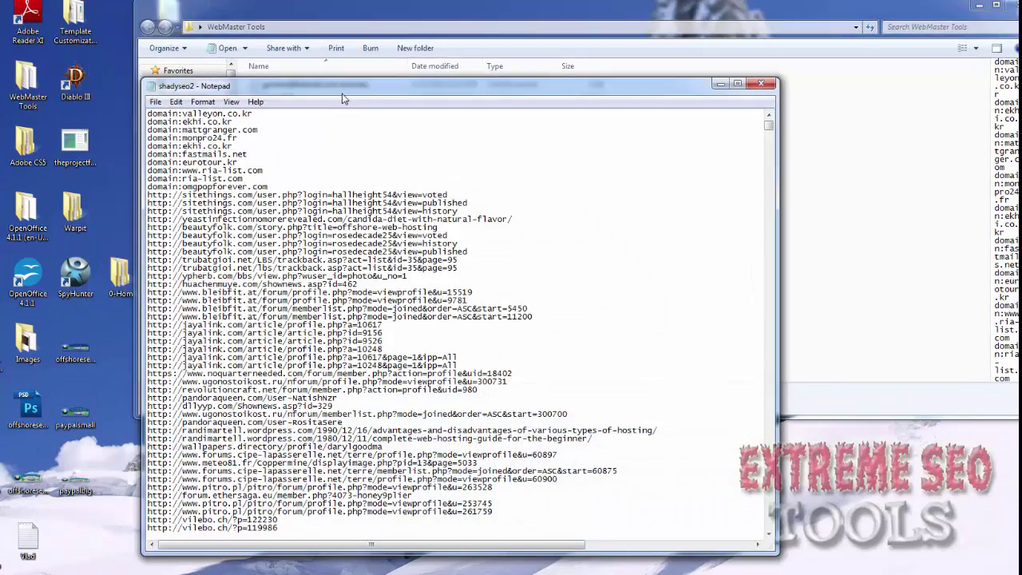
# Paste the collected list into shadyseo2 just above its last three URLs and remove the blank line after it
pyautogui.moveTo(344, 92); pyautogui.dragTo(390, 12)
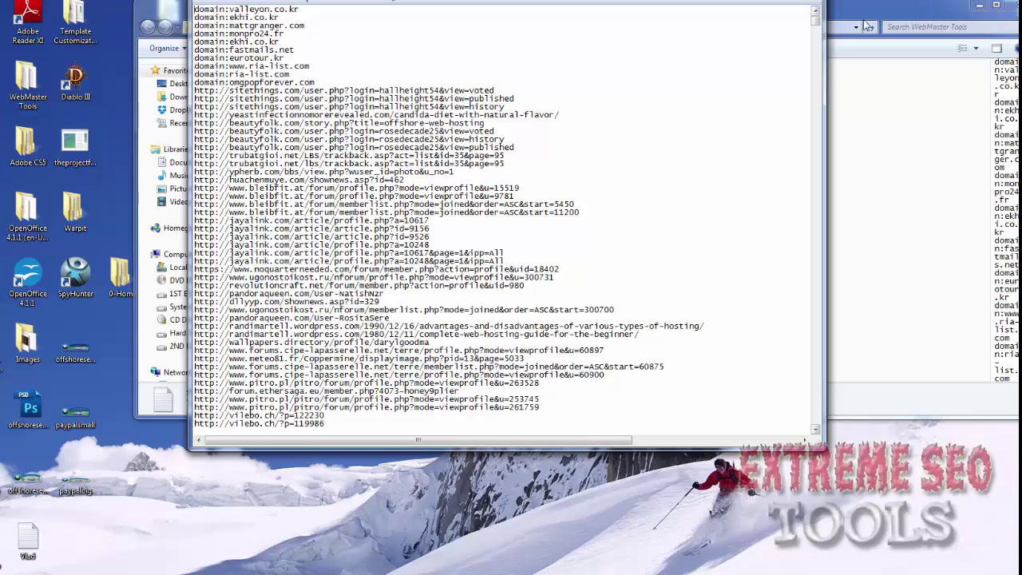
pyautogui.moveTo(815, 19); pyautogui.dragTo(809, 423)
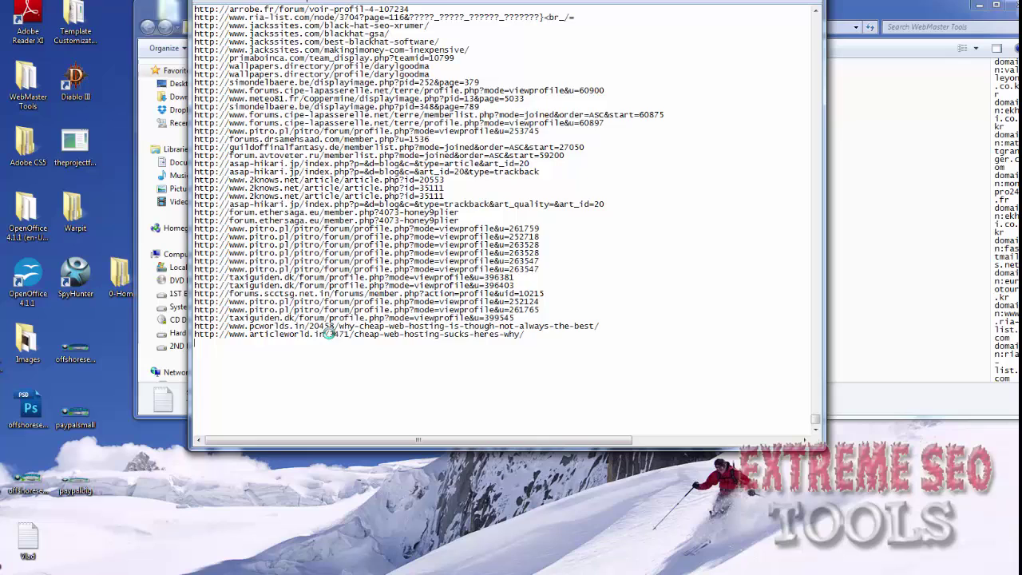
pyautogui.hotkey('ctrl', 'v')
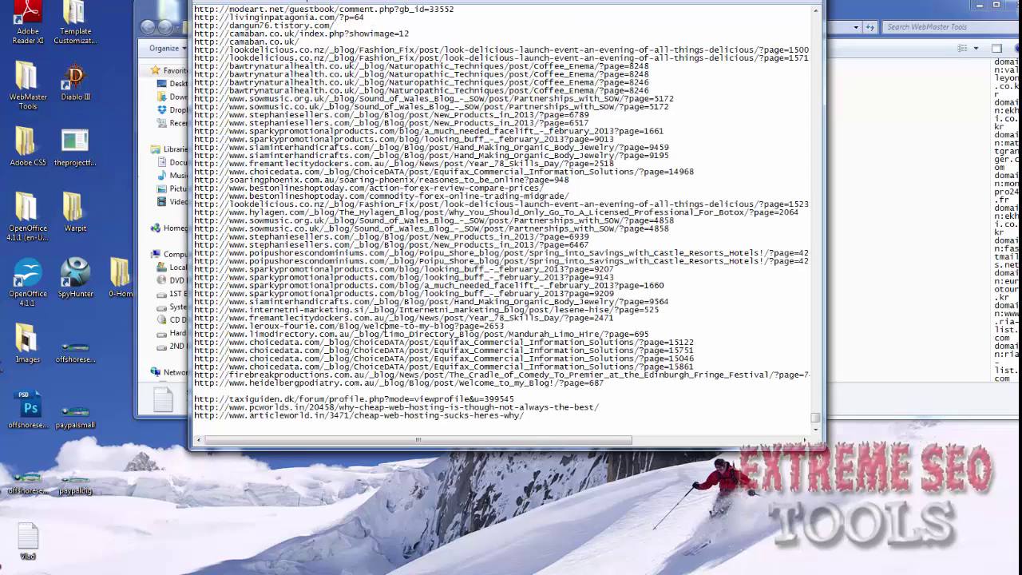
pyautogui.press('BackSpace')
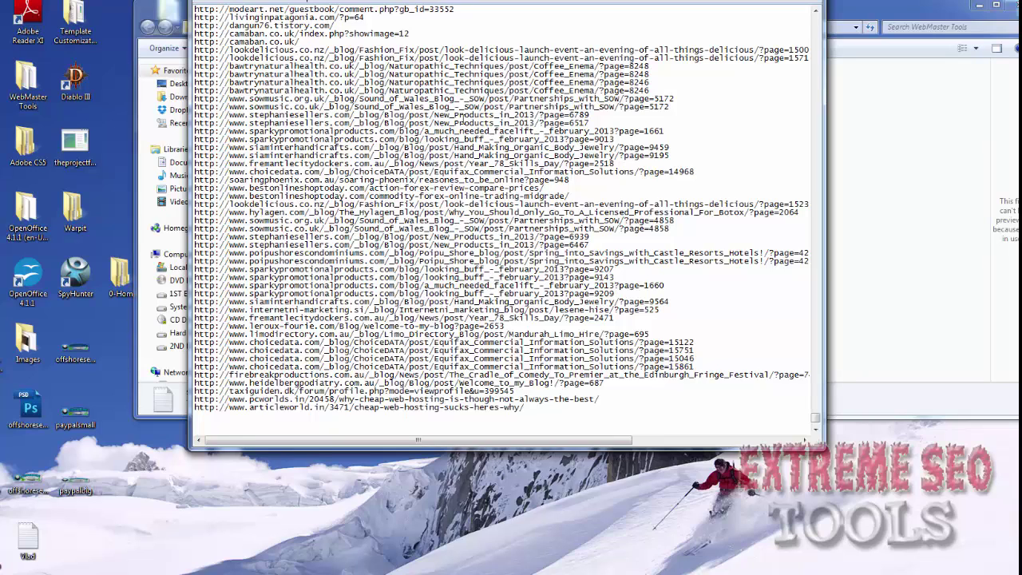
# Switch to the browser and open the Disavow Links dialog for offshoreseovps.com in Google Webmaster Tools
pyautogui.click(532, 524)
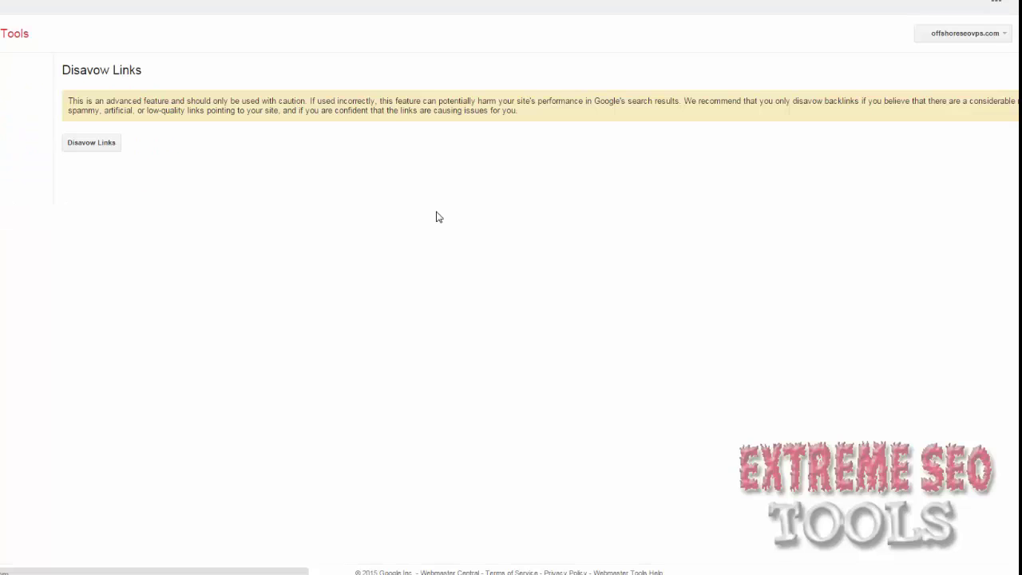
pyautogui.click(94, 143)
pyautogui.scroll(-1, 545, 446)
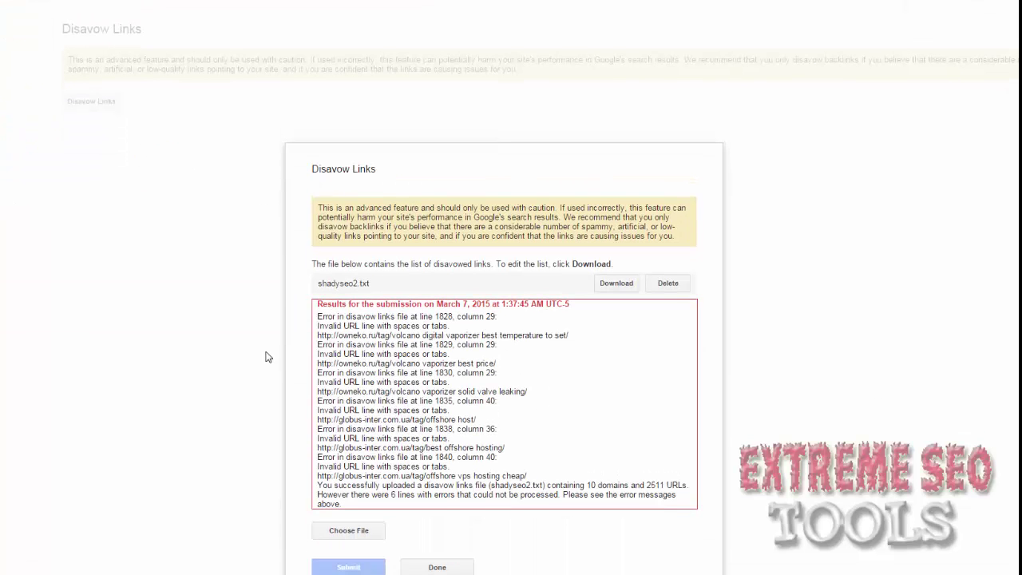
# Choose the shadyseo2 text document from the desktop's WebMaster Tools folder as the disavow file for offshoreseovps.com
pyautogui.click(367, 516)
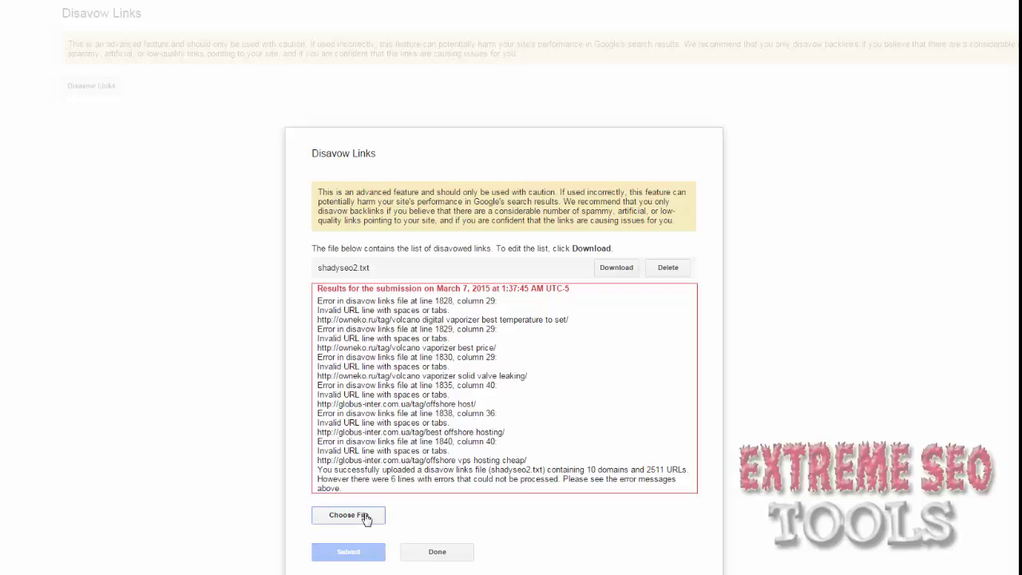
pyautogui.click(88, 146)
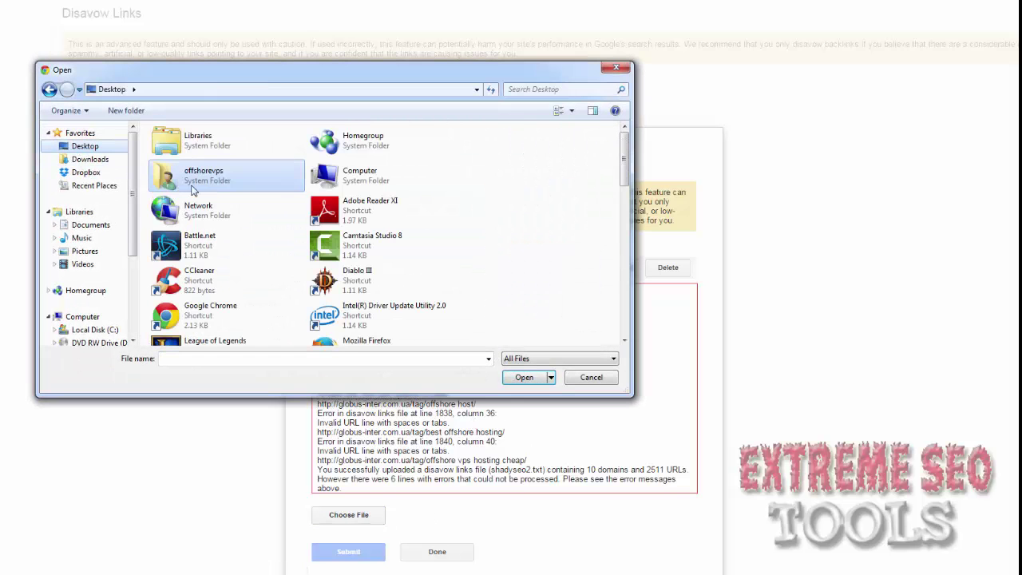
pyautogui.click(232, 238)
pyautogui.scroll(-8, 319, 256)
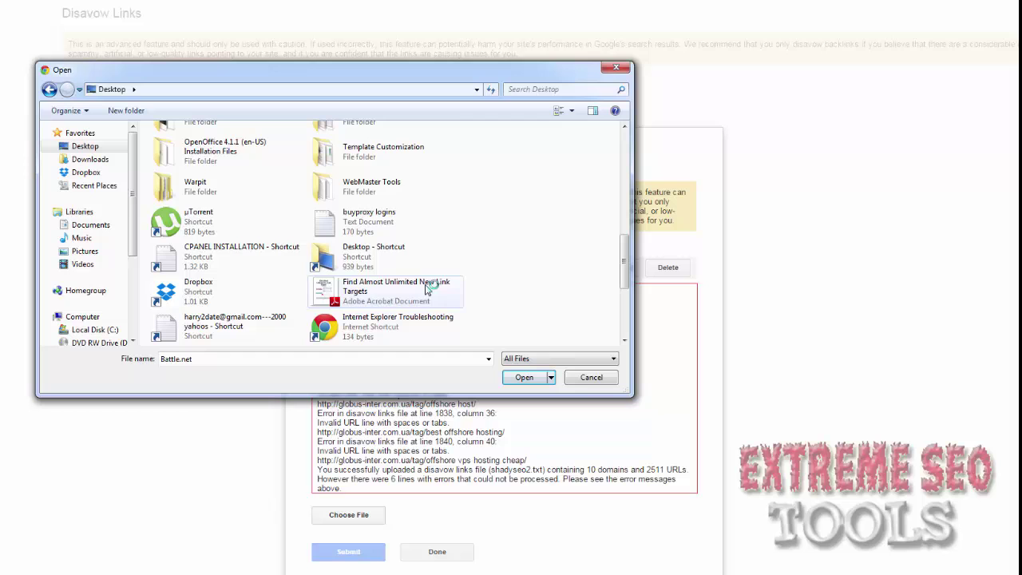
pyautogui.scroll(-3, 308, 299)
pyautogui.scroll(-2, 308, 299)
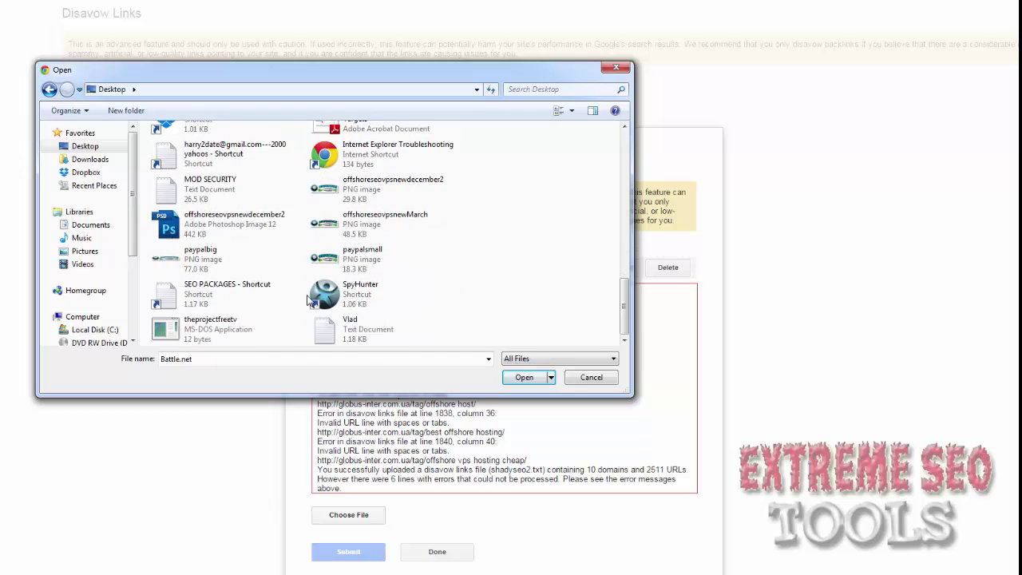
pyautogui.scroll(6, 308, 299)
pyautogui.doubleClick(334, 209)
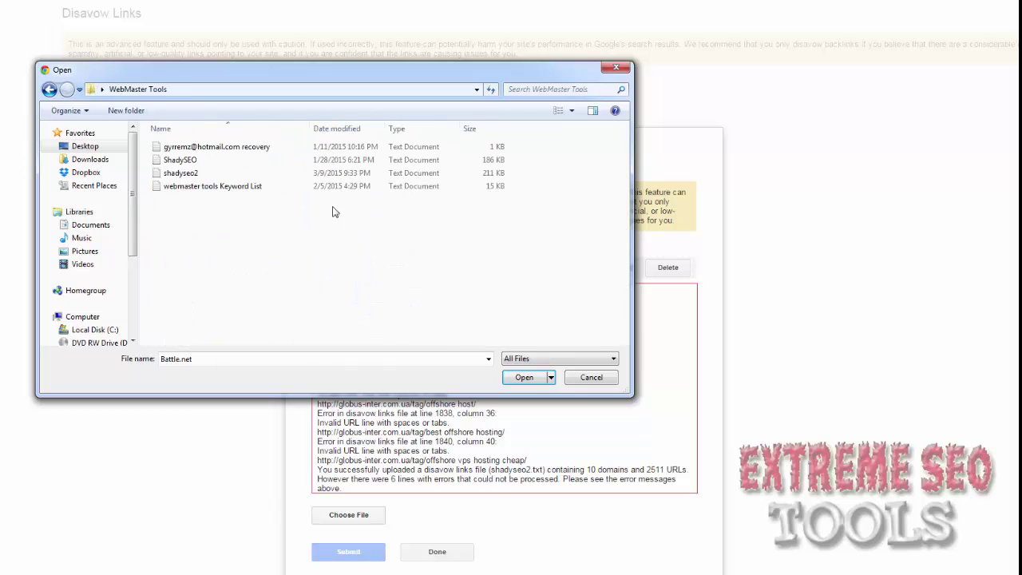
pyautogui.click(198, 175)
pyautogui.doubleClick(198, 175)
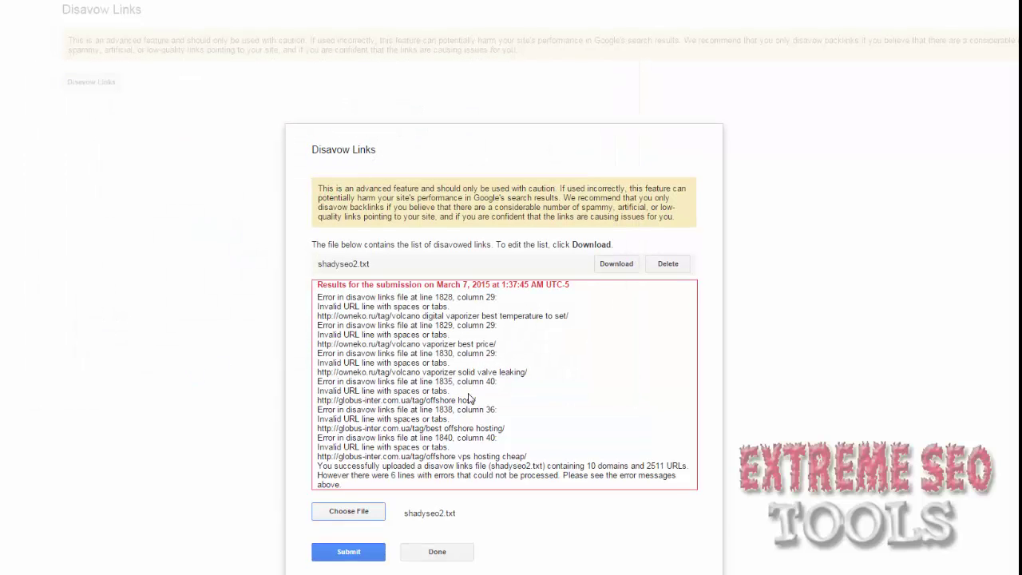
# Submit the chosen shadyseo2.txt for offshoreseovps.com, confirm the submission and close the Disavow Links dialog
pyautogui.click(541, 39)
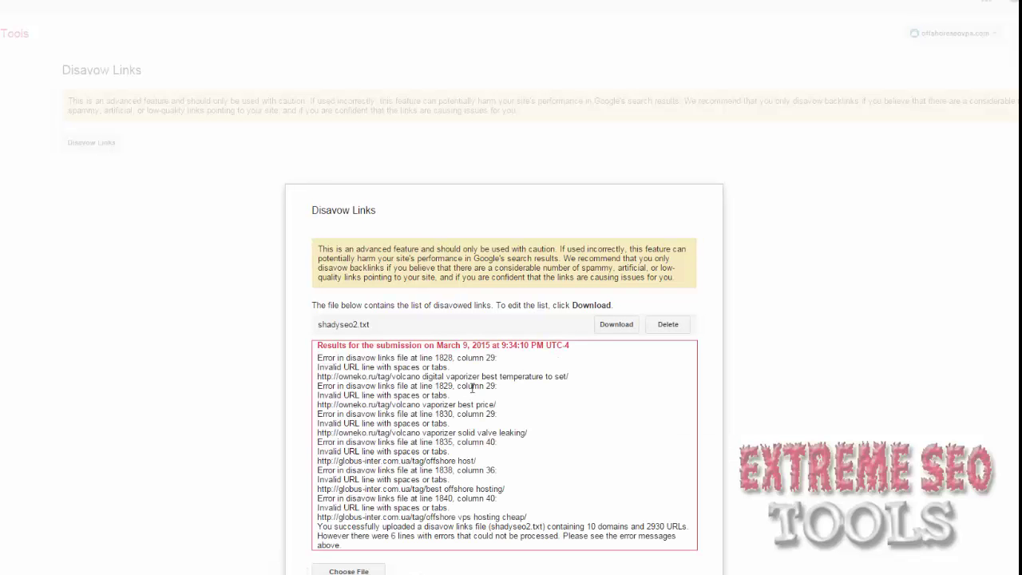
pyautogui.scroll(-1, 479, 399)
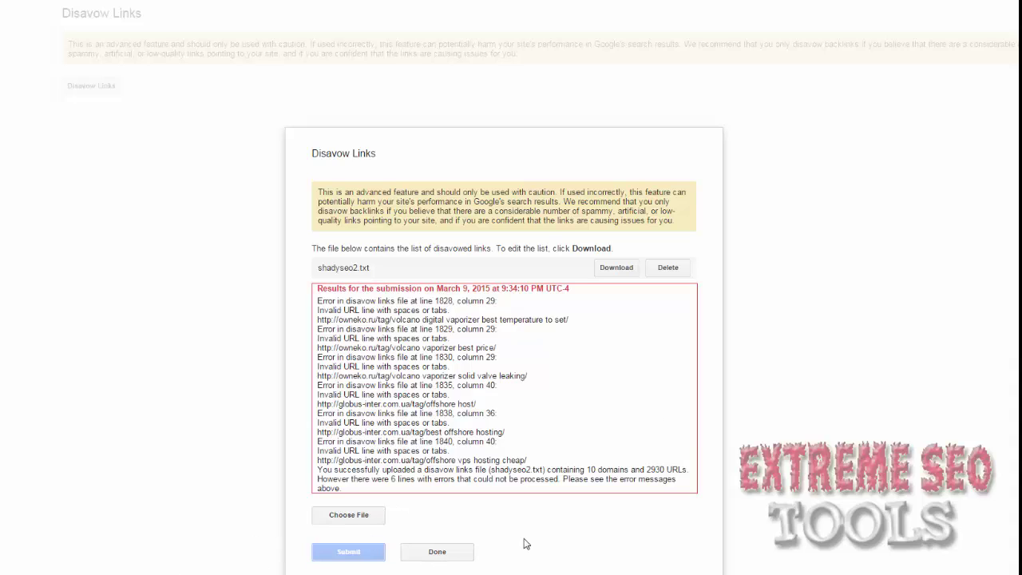
pyautogui.click(455, 549)
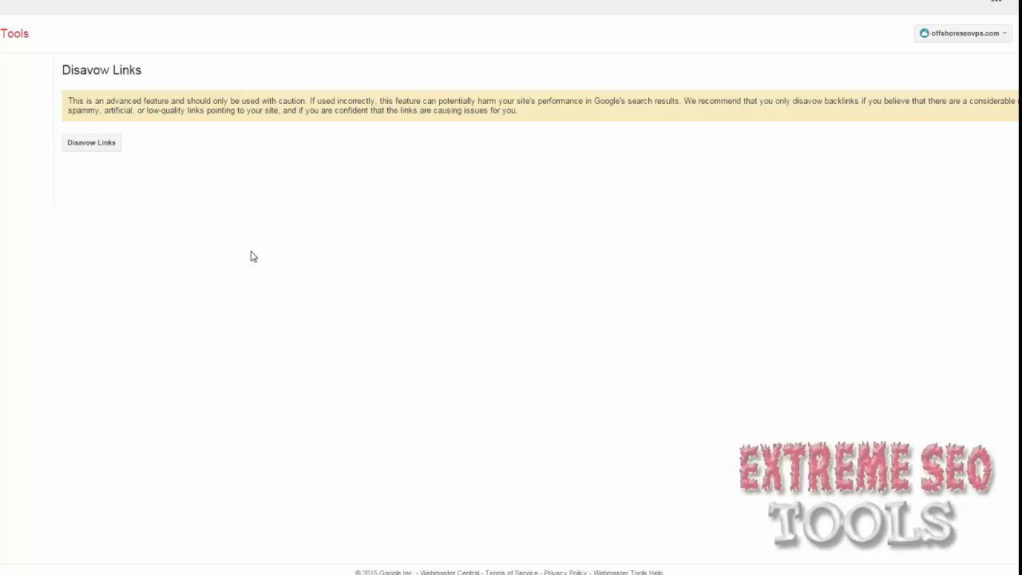
pyautogui.click(950, 43)
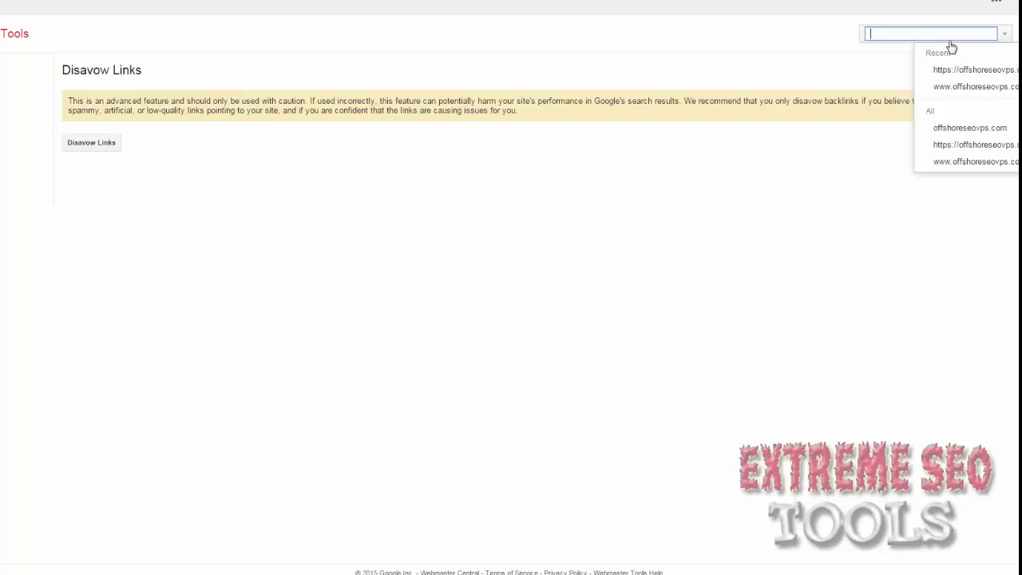
pyautogui.click(988, 88)
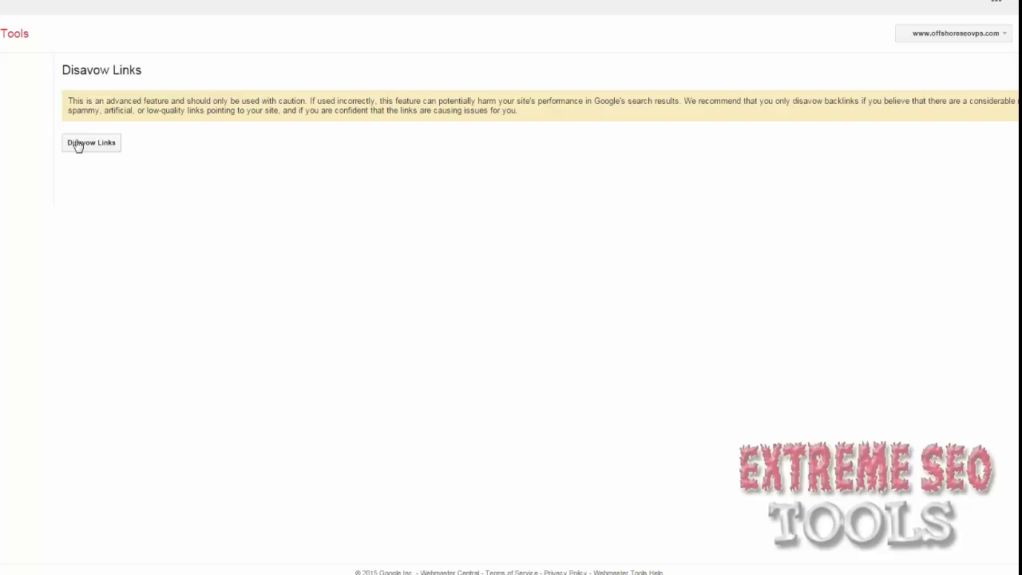
pyautogui.click(77, 144)
pyautogui.scroll(-1, 325, 563)
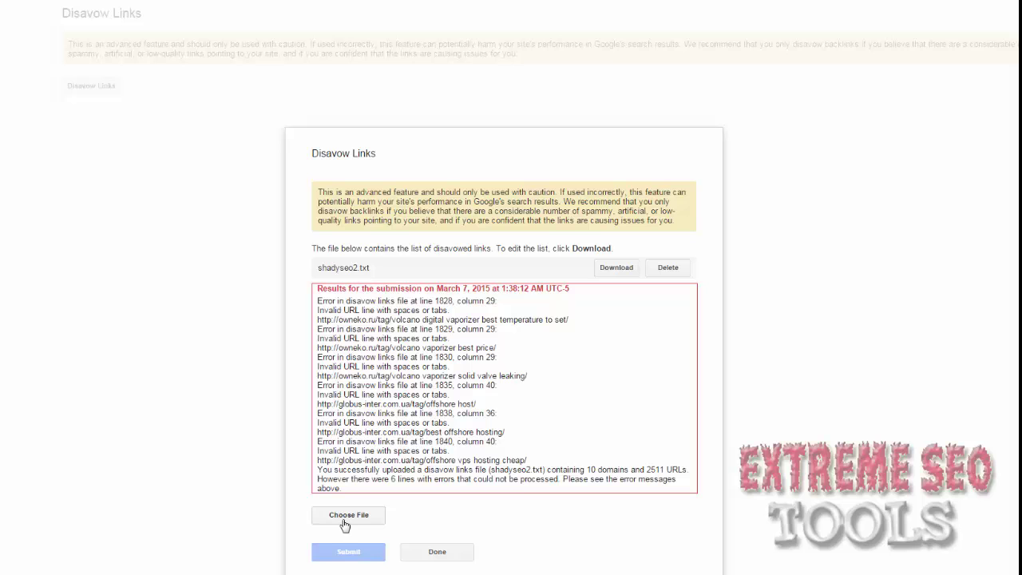
pyautogui.click(345, 518)
pyautogui.click(194, 174)
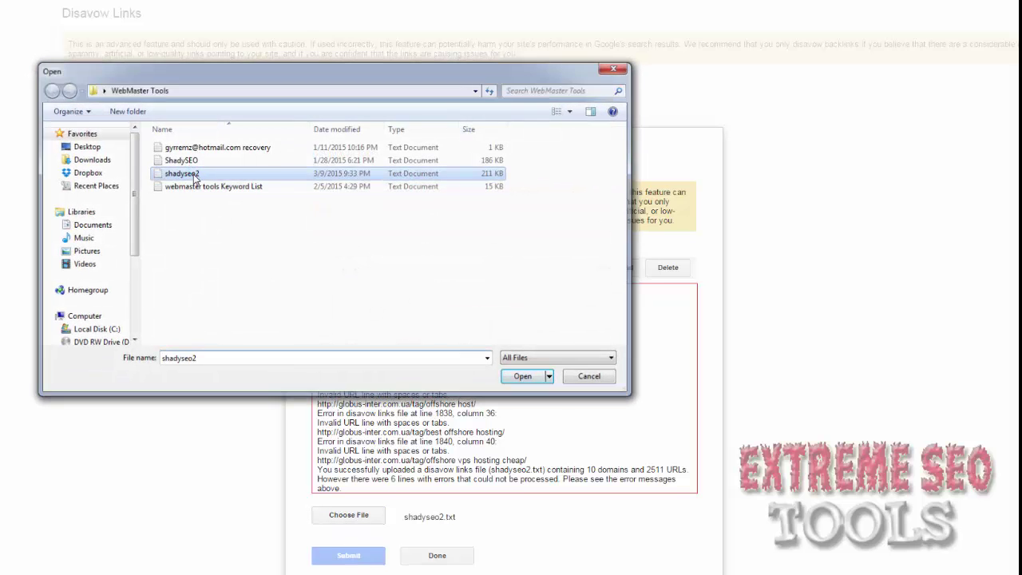
pyautogui.doubleClick(194, 174)
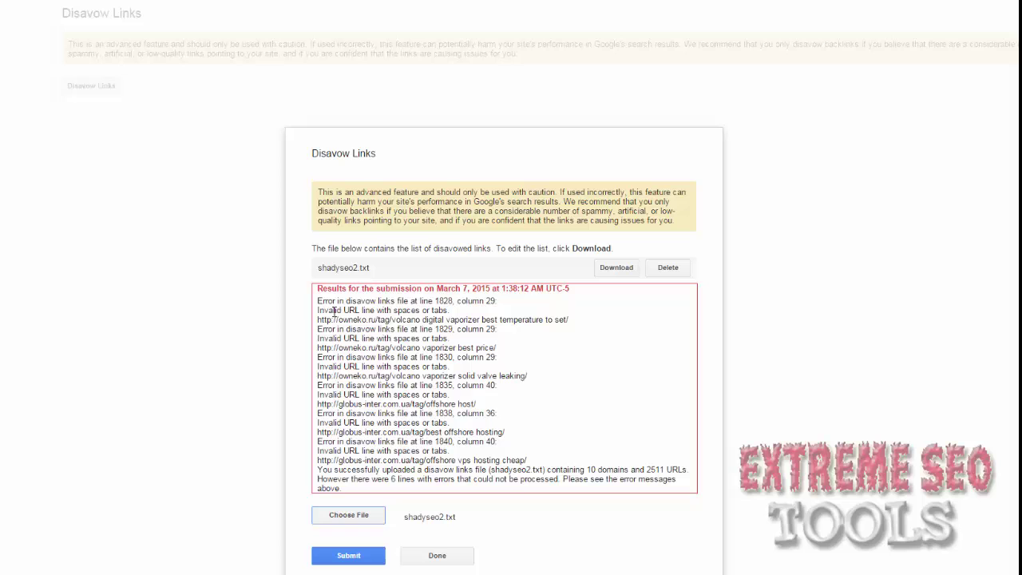
pyautogui.click(361, 563)
pyautogui.click(529, 40)
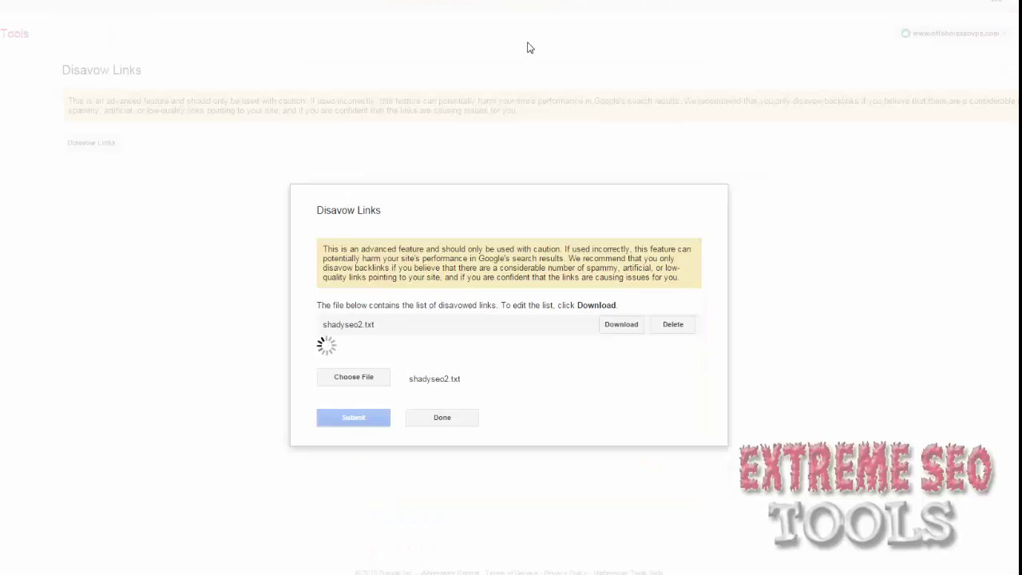
pyautogui.scroll(-2, 294, 435)
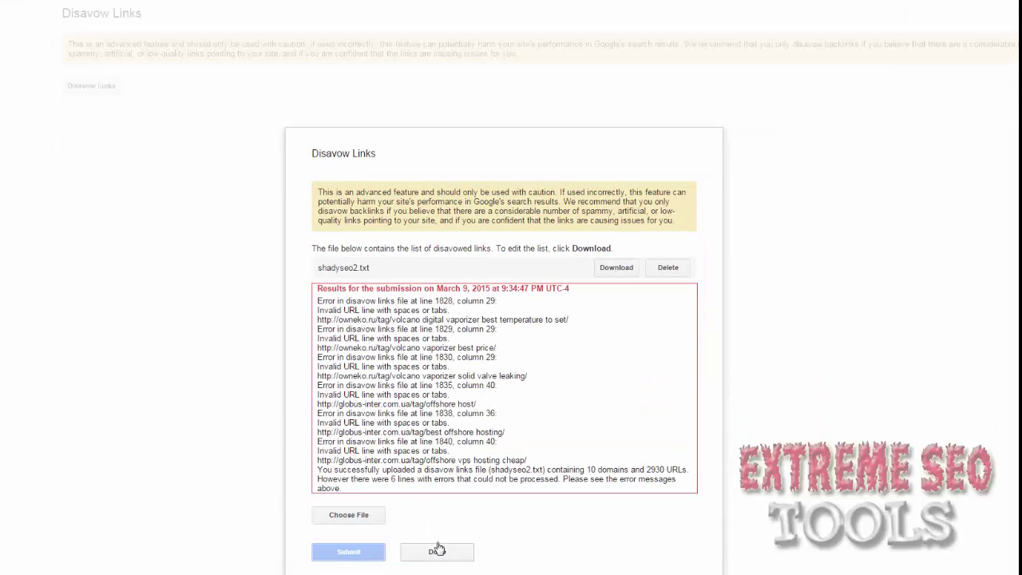
pyautogui.click(438, 551)
# Switch the site back to offshoreseovps.com and reopen its Disavow Links dialog
pyautogui.click(1003, 32)
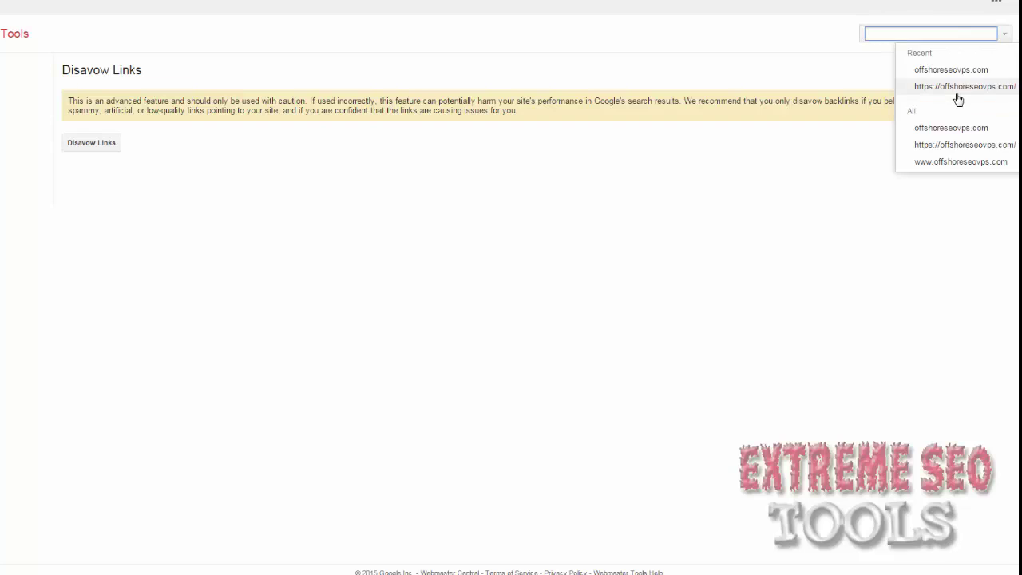
pyautogui.click(952, 73)
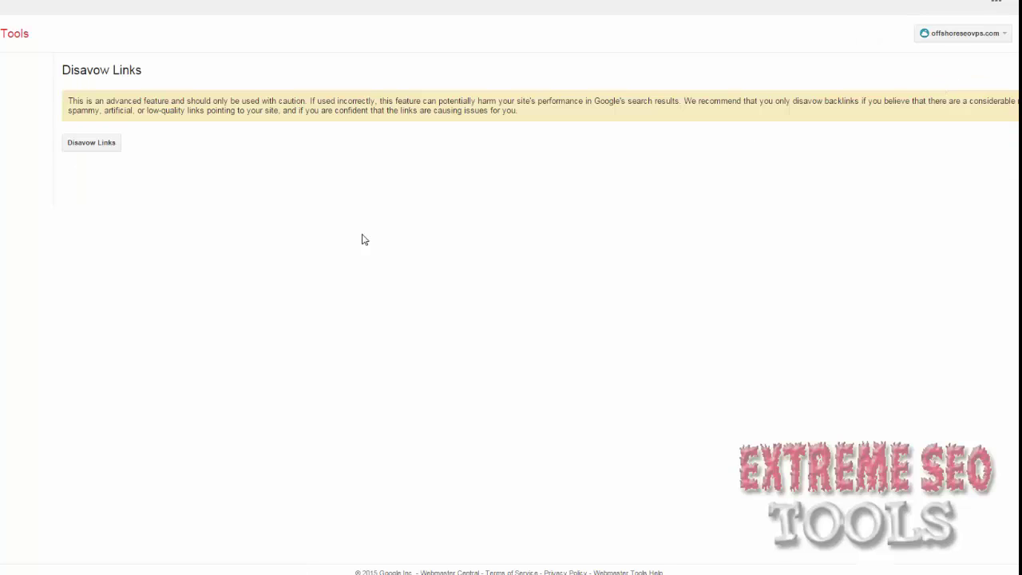
pyautogui.click(111, 151)
# Submit shadyseo2 again as the disavow file for offshoreseovps.com, highlight the submission results and close the dialog
pyautogui.click(365, 516)
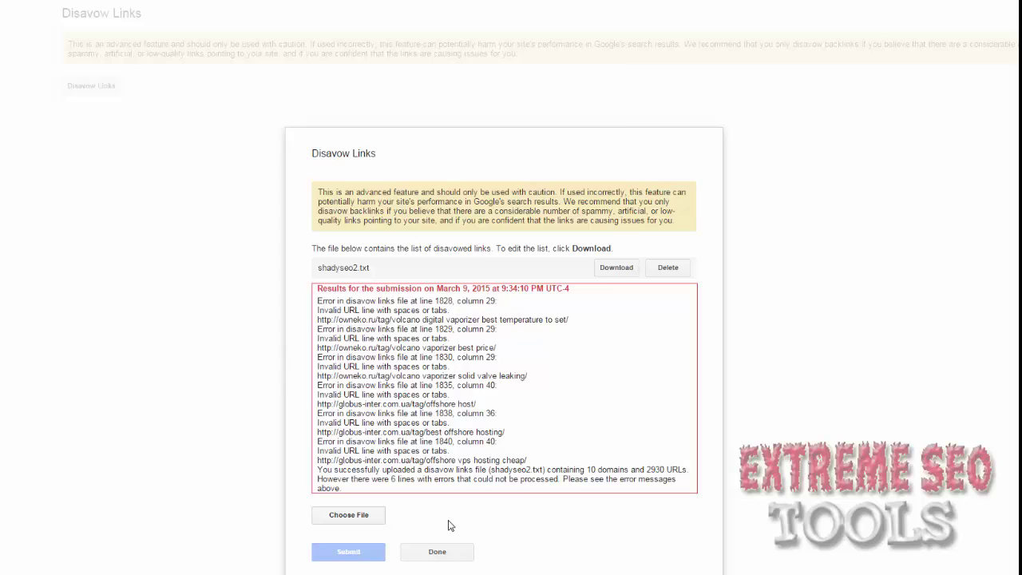
pyautogui.doubleClick(170, 173)
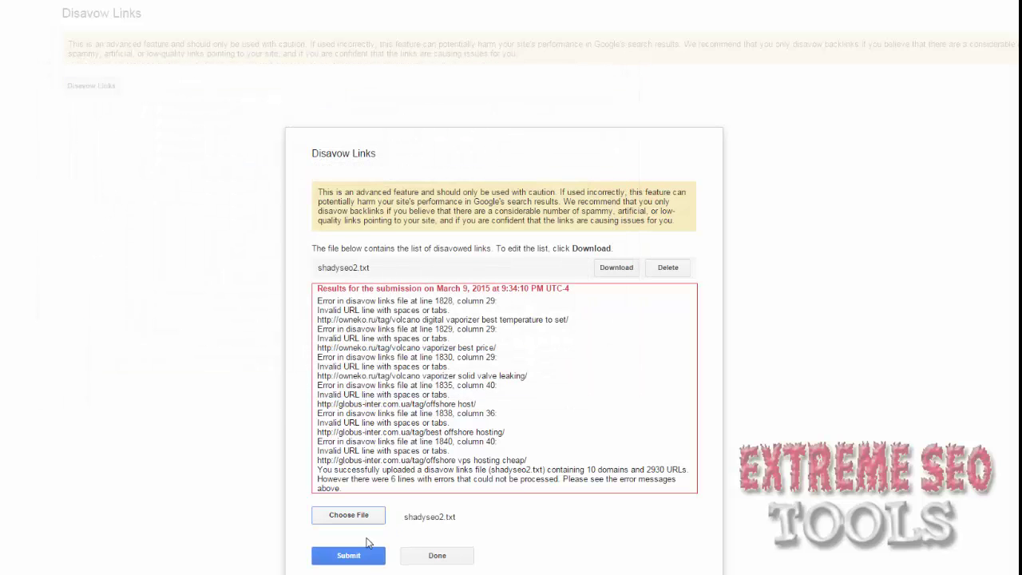
pyautogui.click(523, 40)
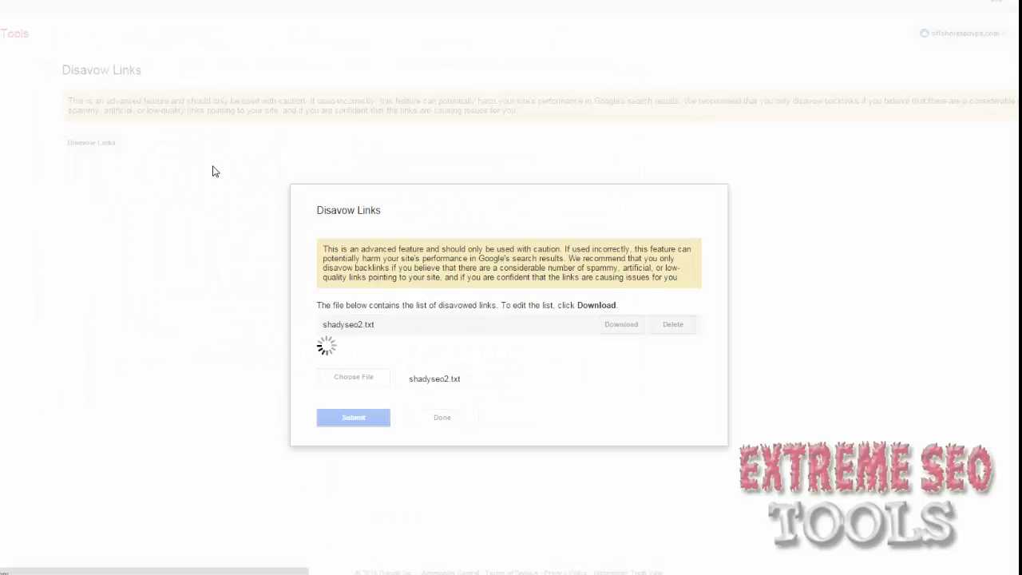
pyautogui.scroll(-1, 214, 171)
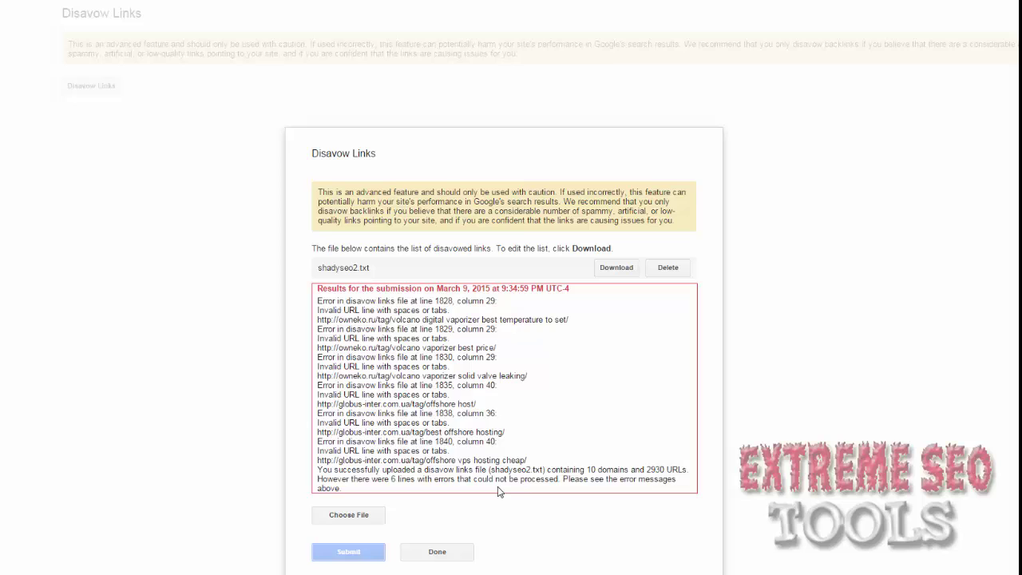
pyautogui.moveTo(447, 471); pyautogui.dragTo(319, 307)
pyautogui.click(526, 557)
pyautogui.click(436, 551)
pyautogui.click(355, 549)
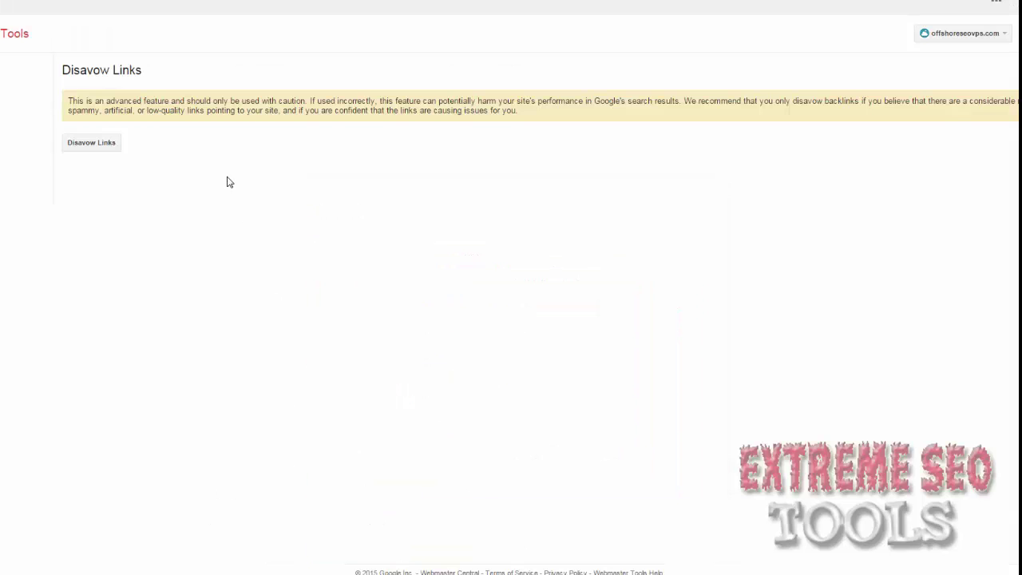